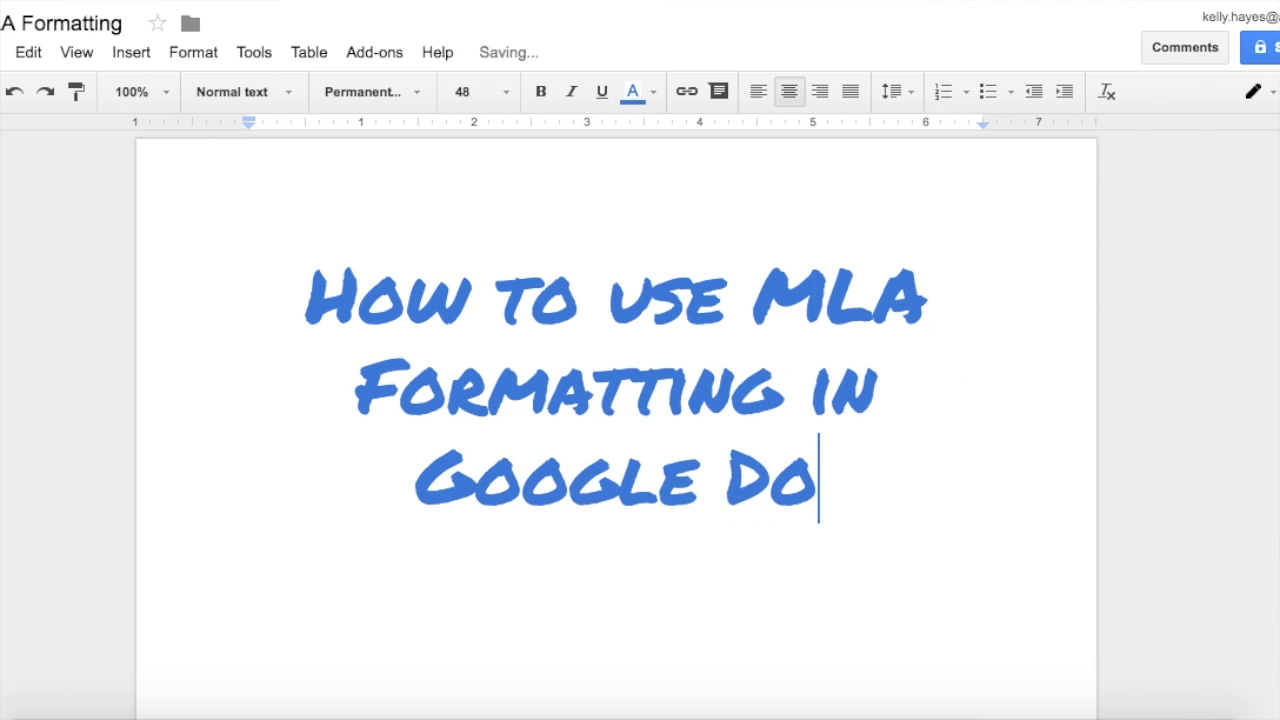
- Finish typing the title 'How to use MLA Formatting in Google Docs!'
type("cs!")
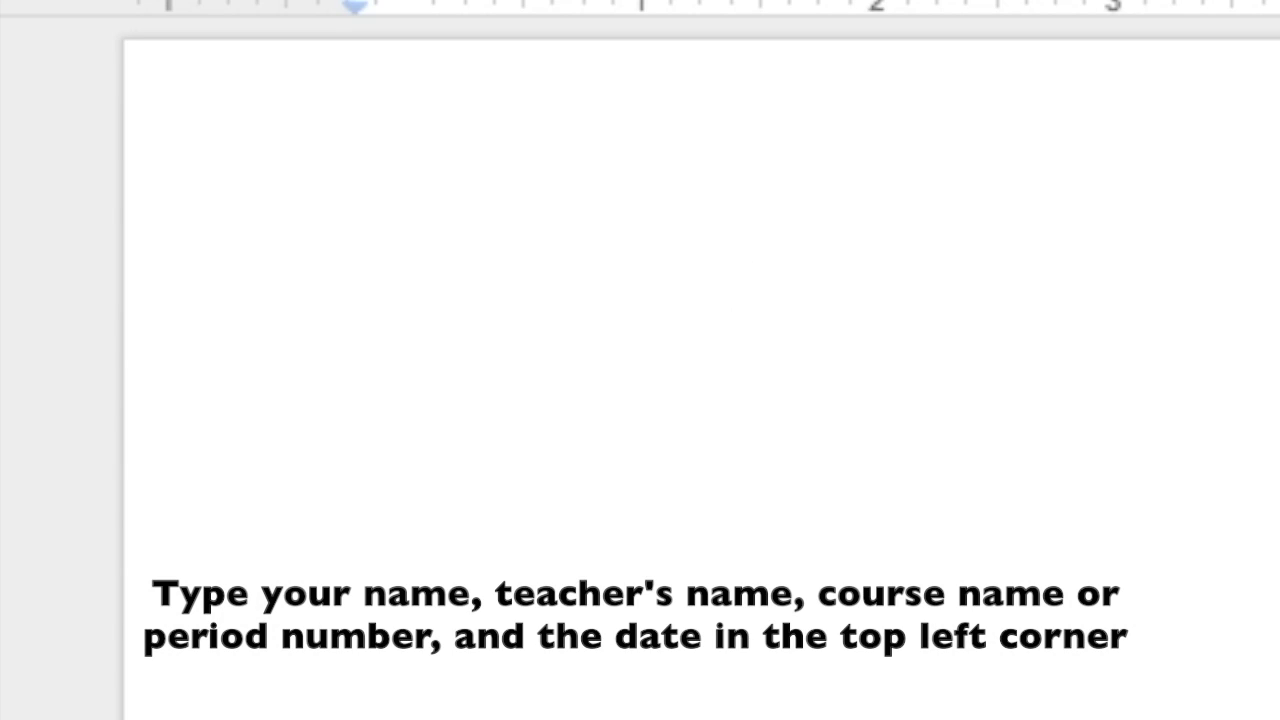
- Type the heading lines Your Name, Teacher's Name, Class Period and Date, one per line
type("Your Name")
key("Return")
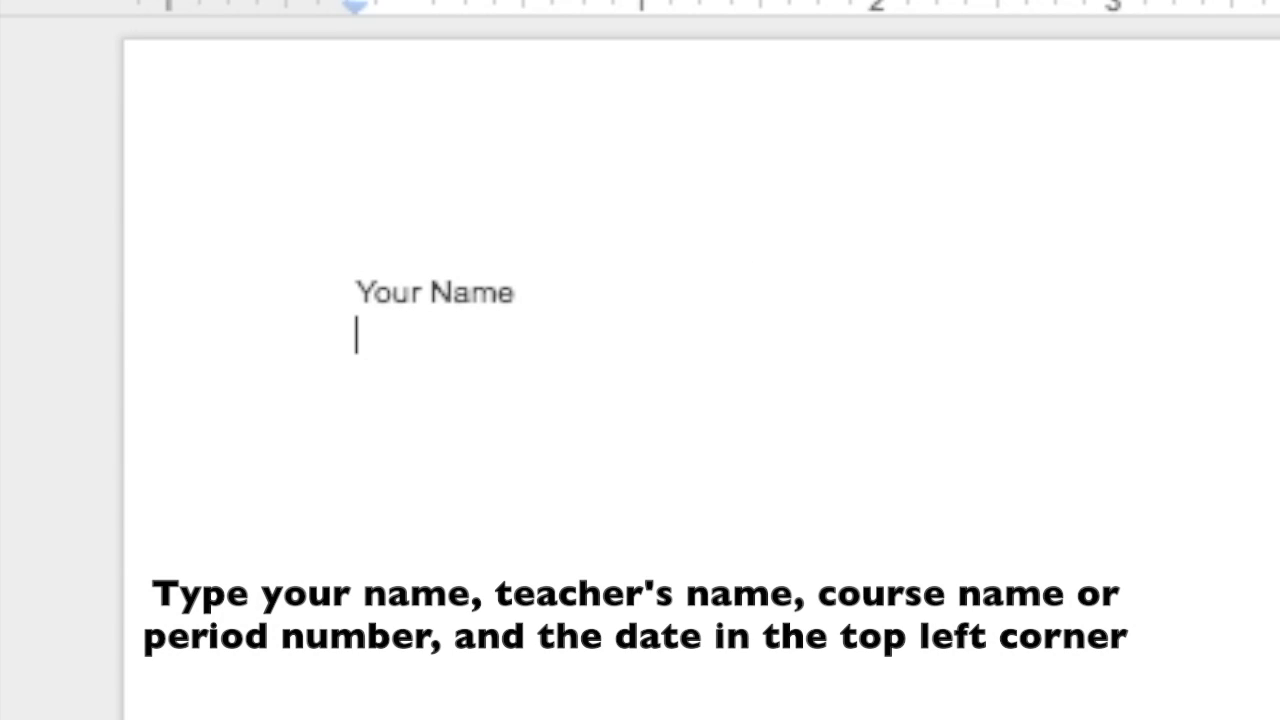
type("Teache")
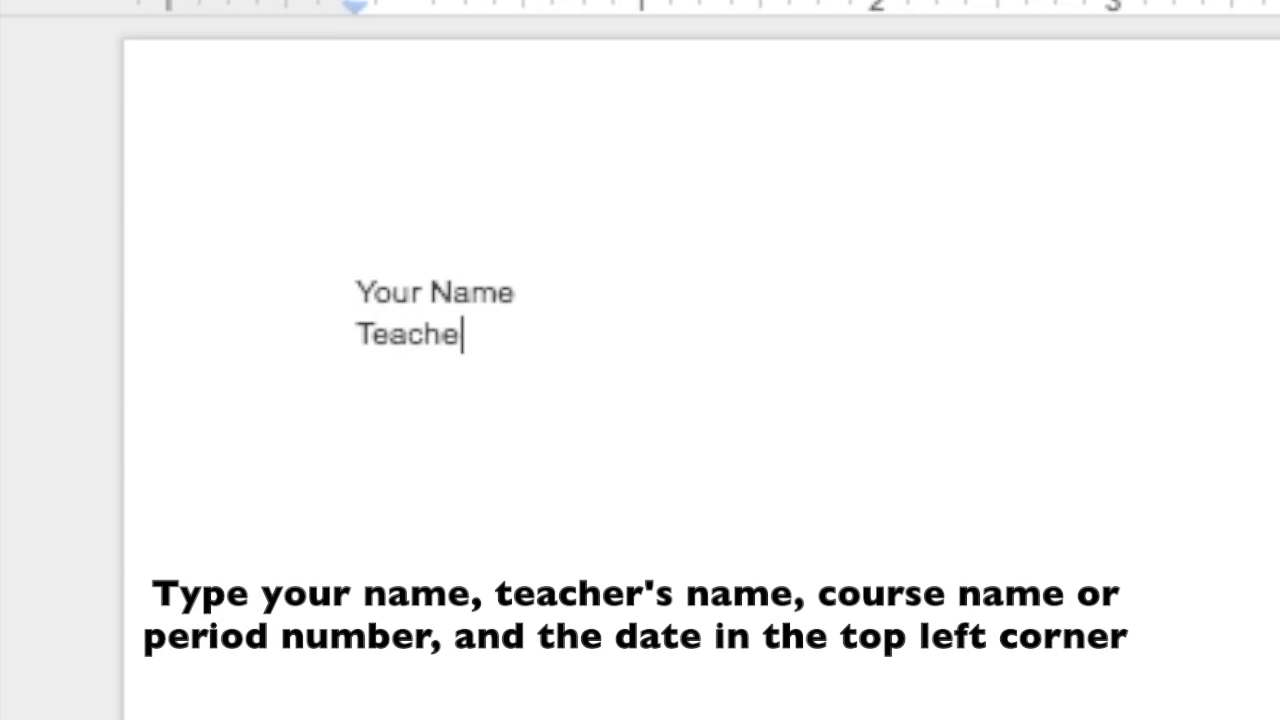
type("r's Name")
key("Return")
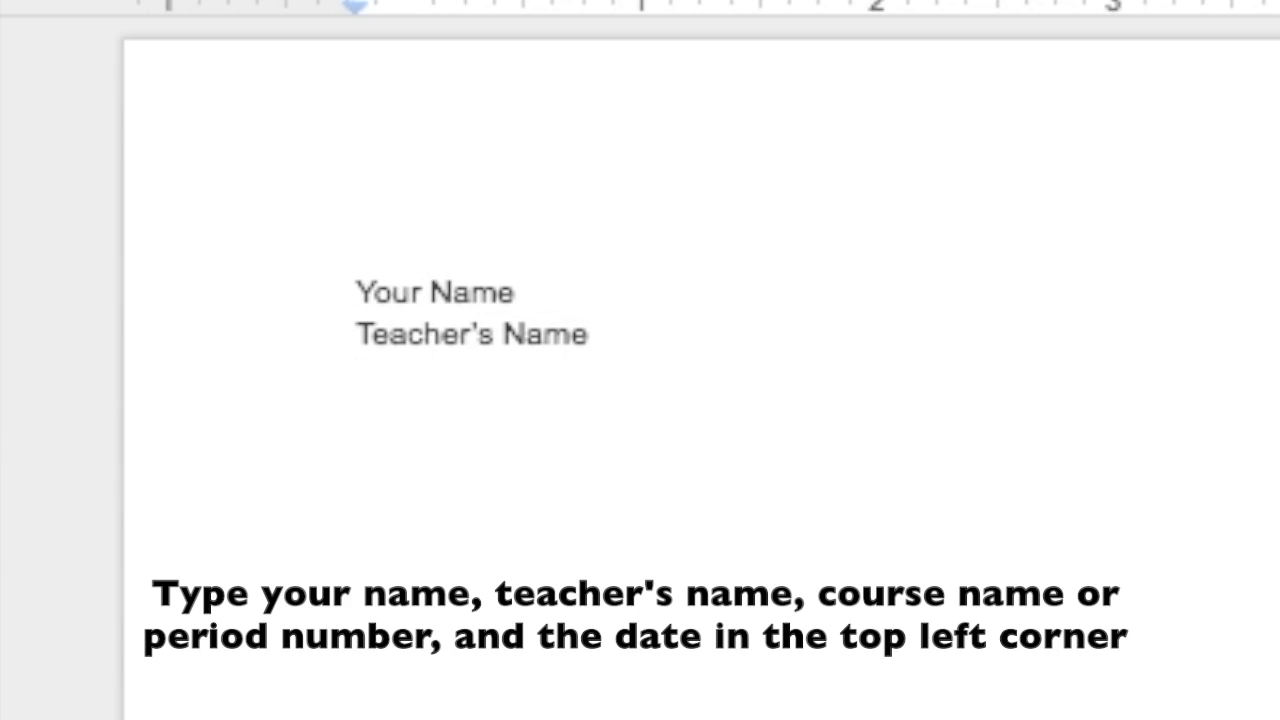
type("Class")
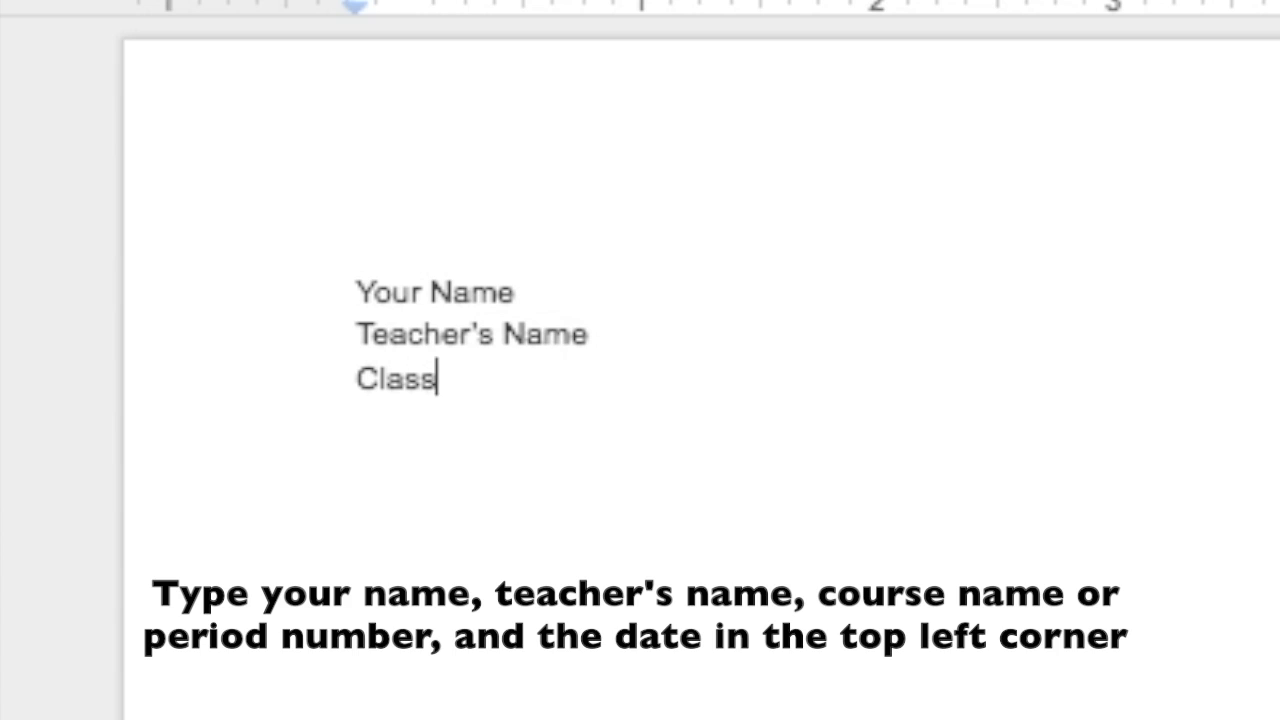
type(" Period")
key("Return")
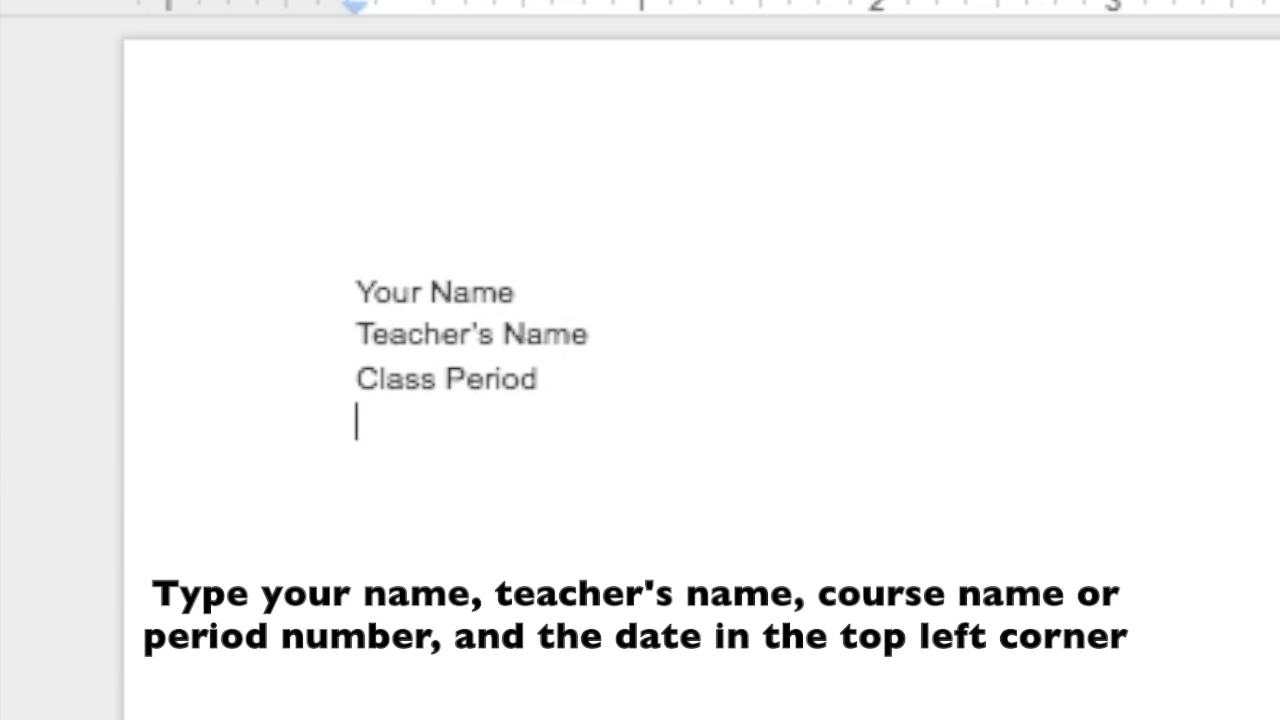
type("Date")
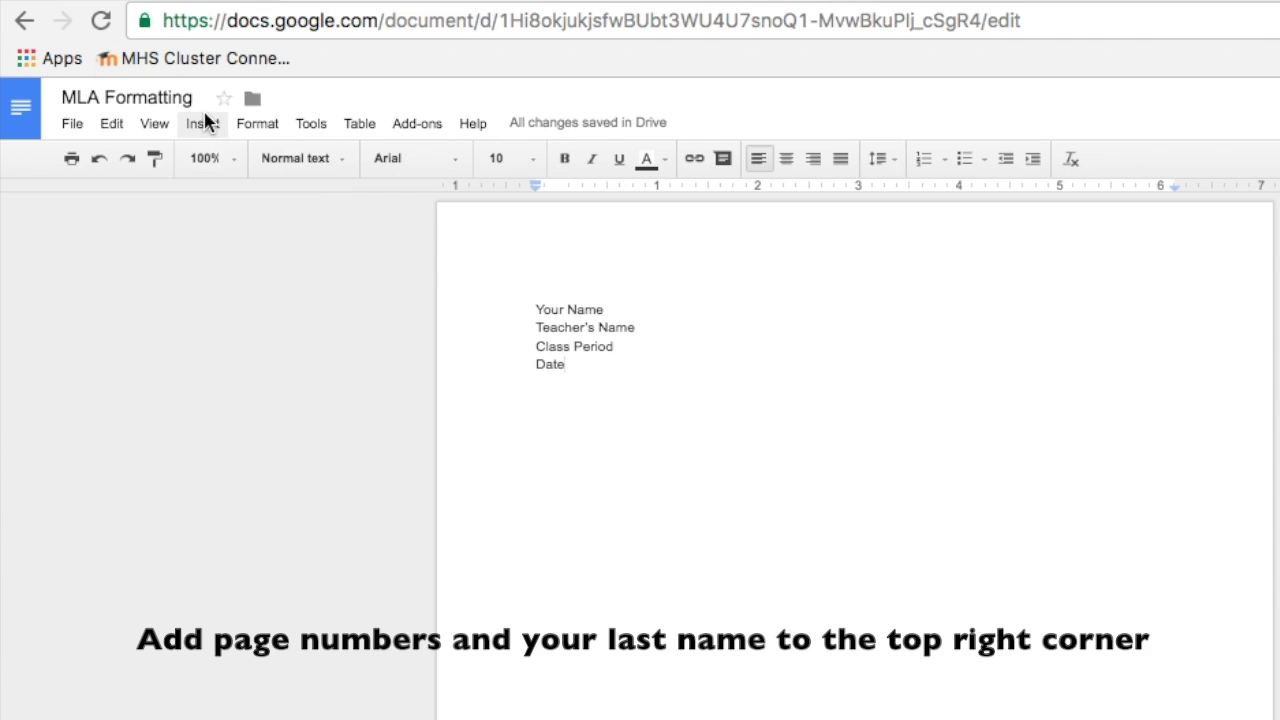
- Add a top-right page number and put 'Last Name' before it in the header
left_click(150, 89)
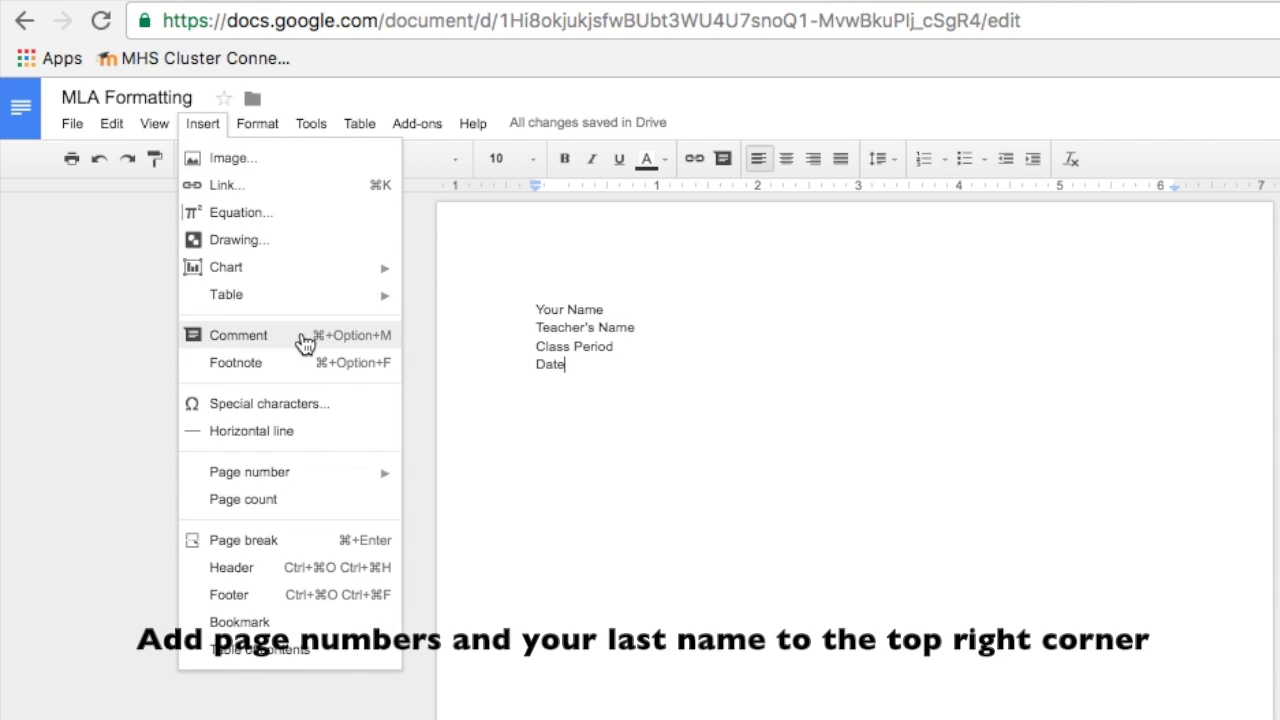
mouse_move(338, 480)
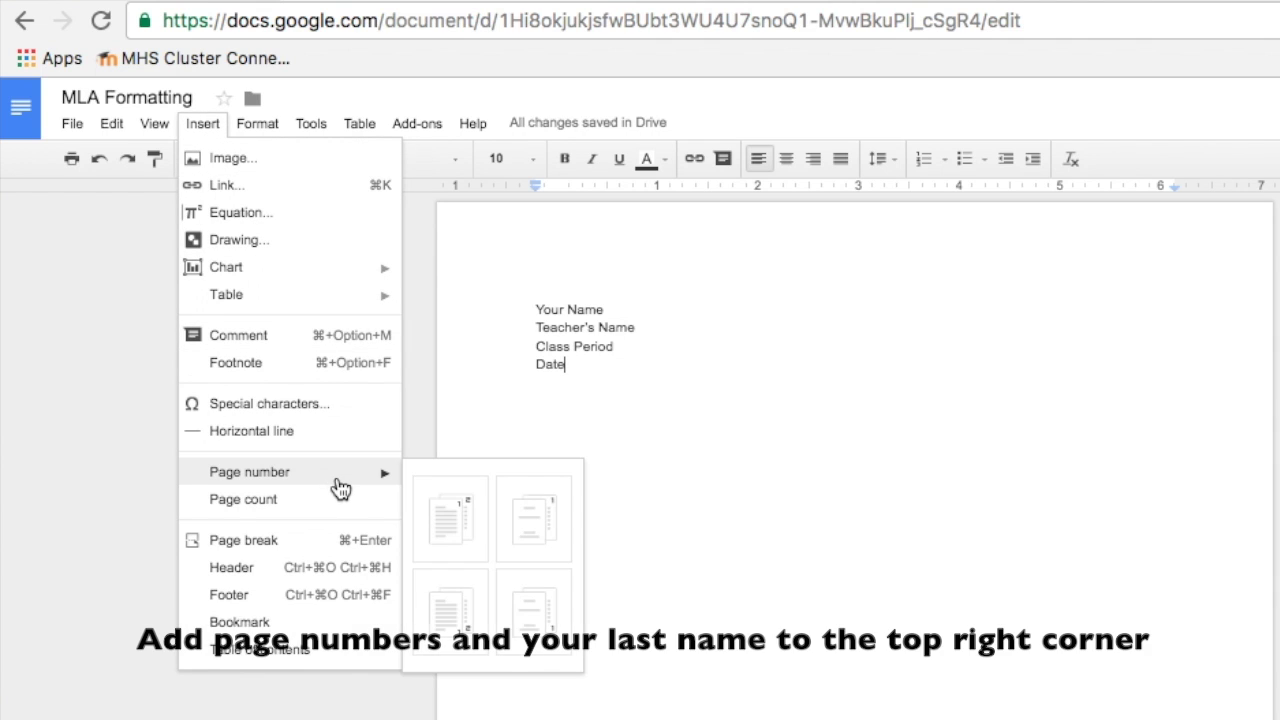
left_click(449, 519)
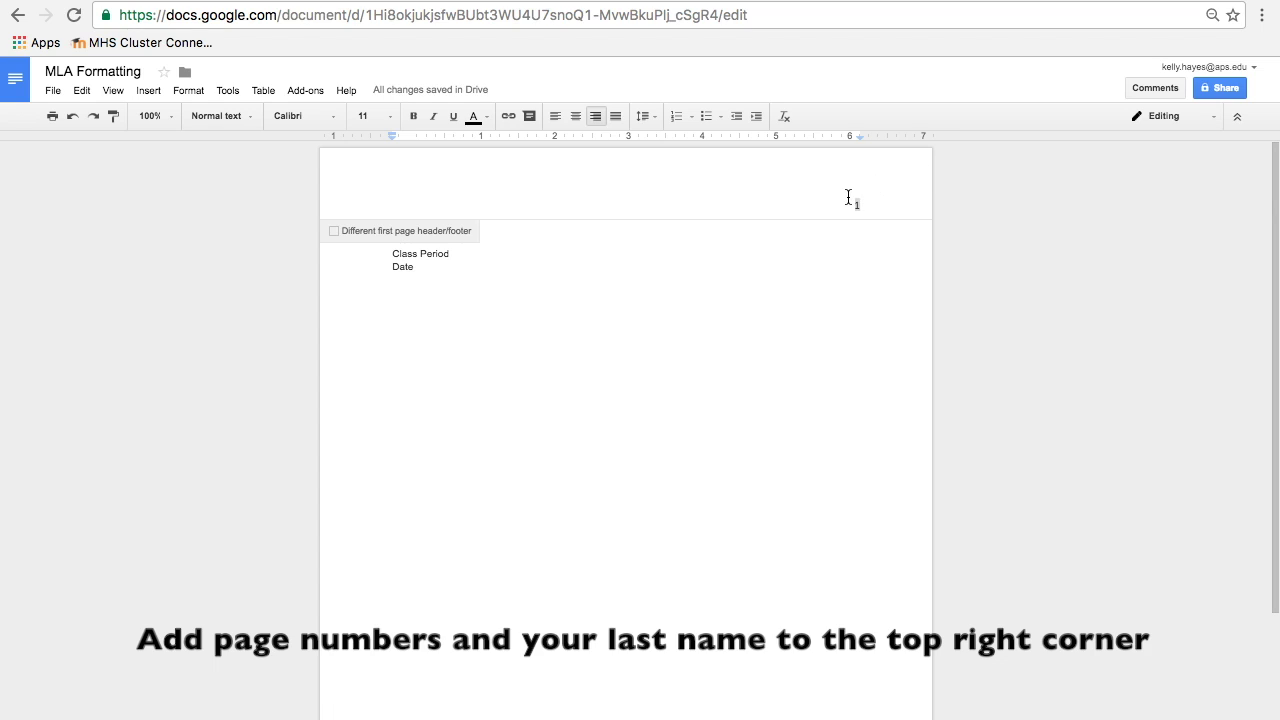
left_click(848, 197)
left_click(852, 204)
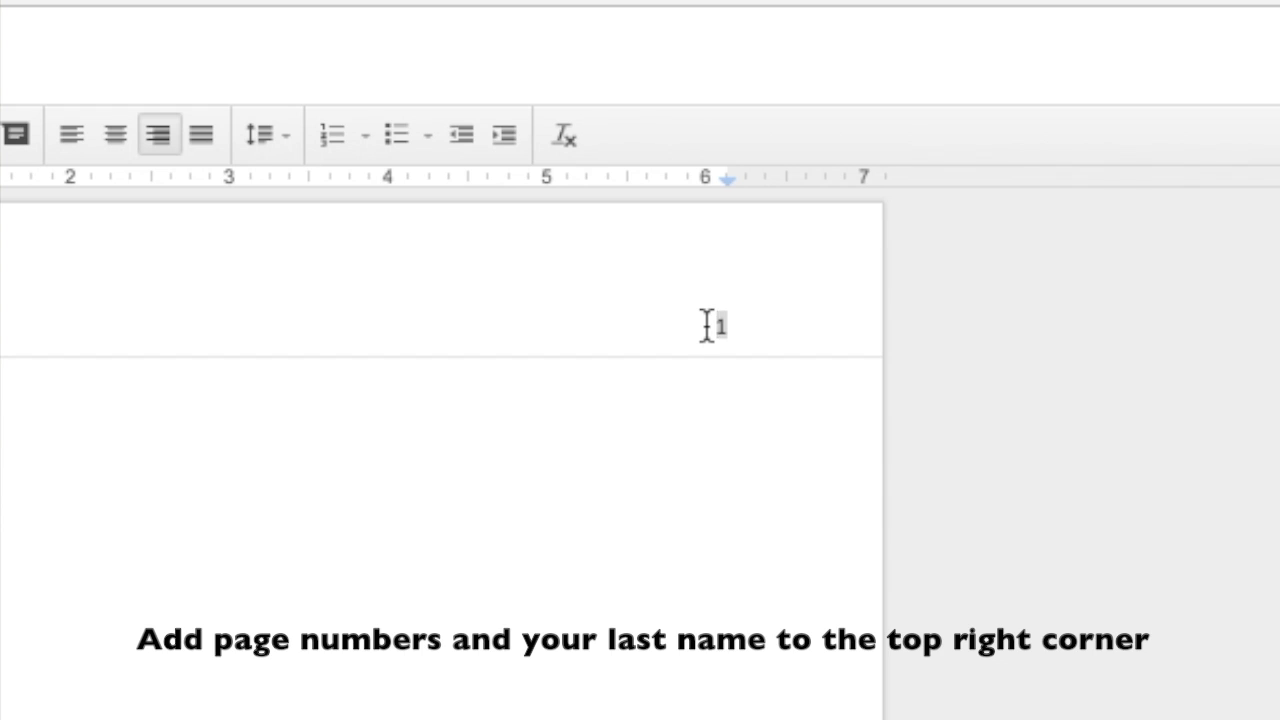
type("Last Name")
left_click(709, 505)
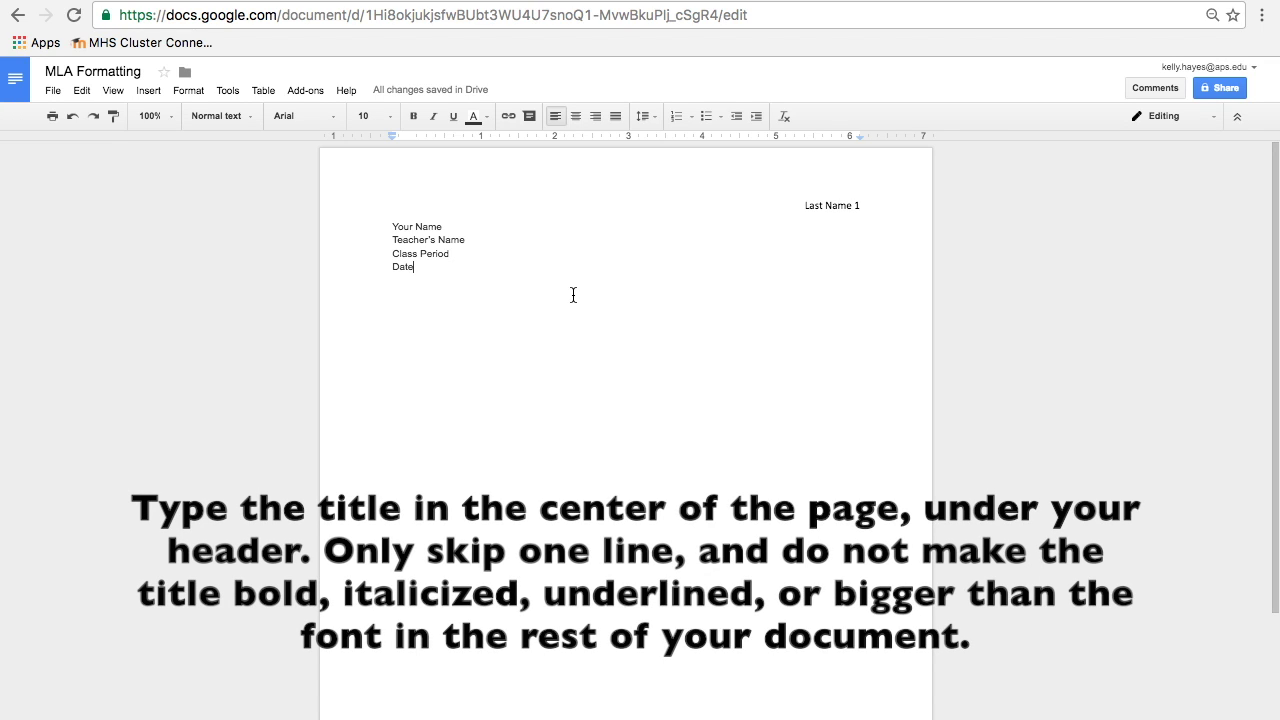
- Add a centred 'Paper Title' line below Date, then a left-aligned line for the body
key("Return")
left_click(577, 118)
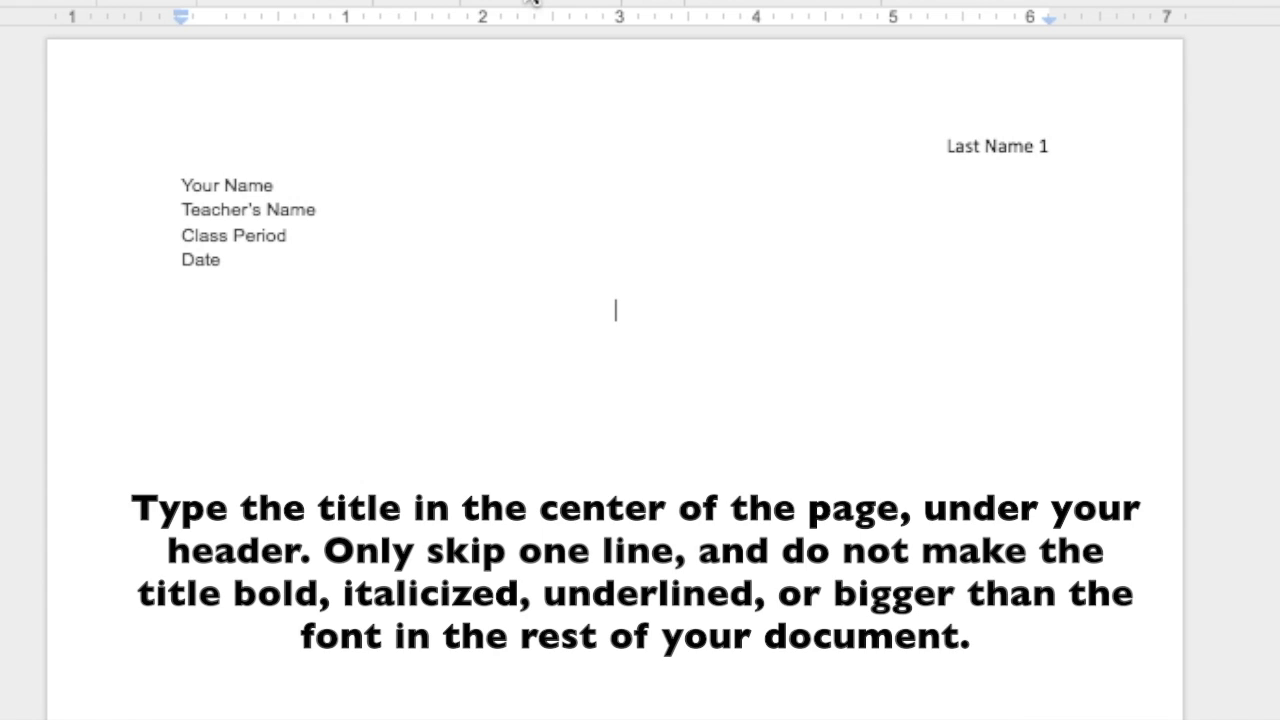
type("Paper Title")
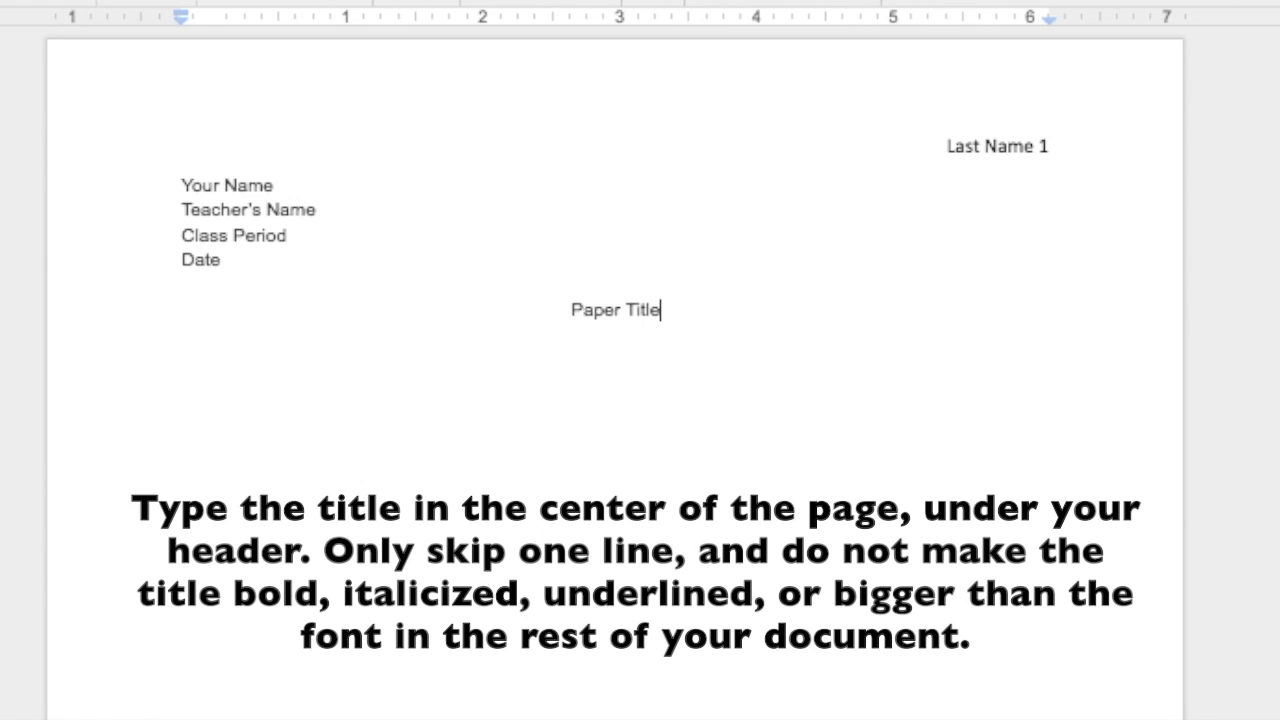
key("Return")
key("Return")
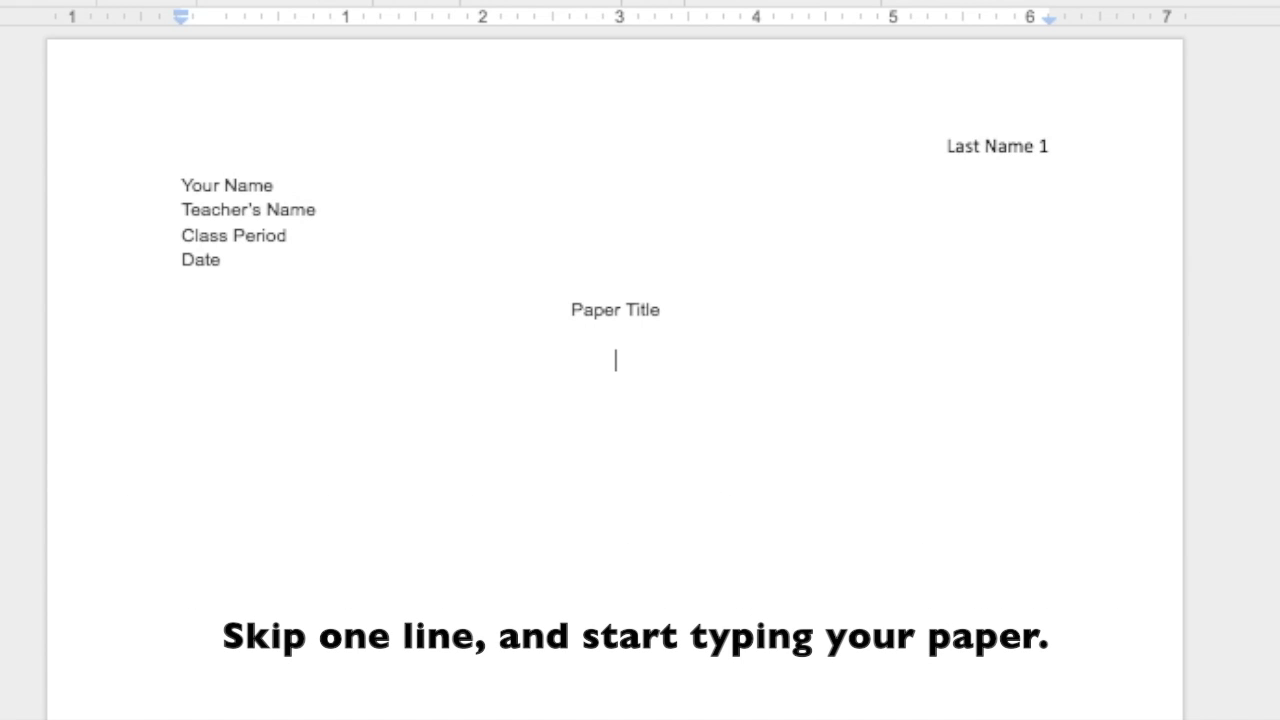
left_click(477, 2)
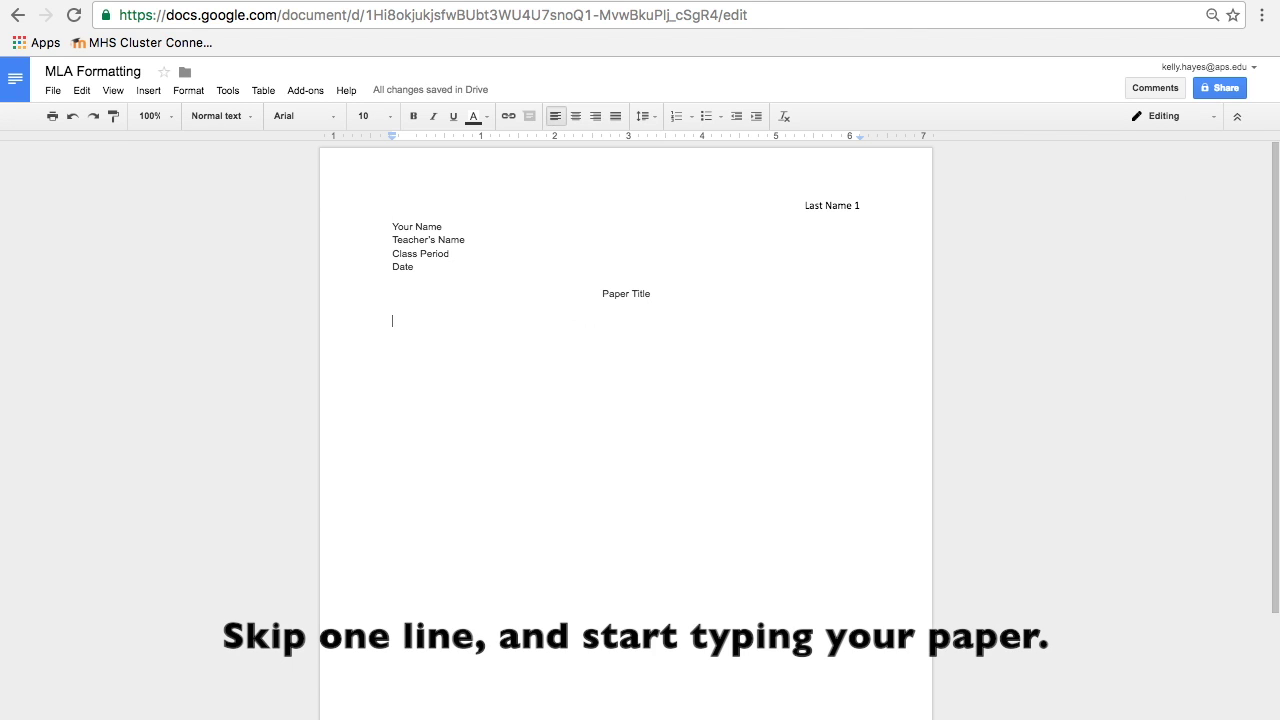
- Fill the body with paragraphs of 'The body of your paper goes here.' repeated
type("The body of your pape")
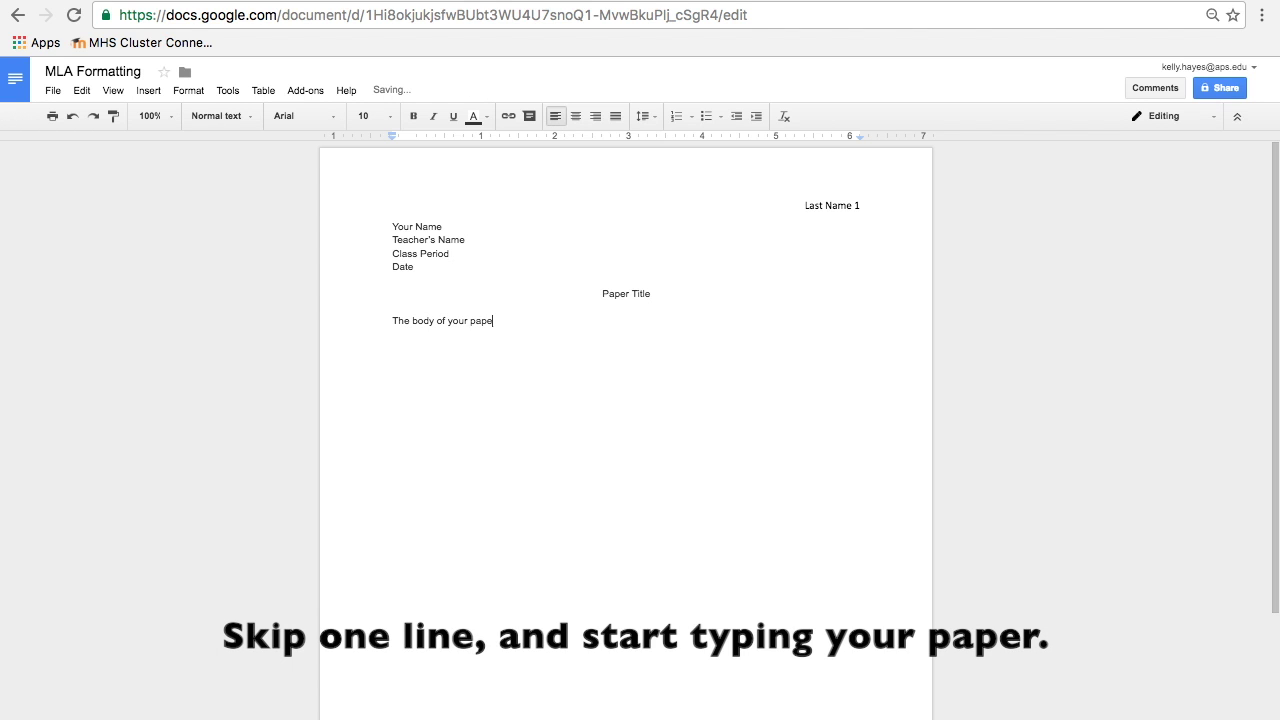
type("r goes here.The")
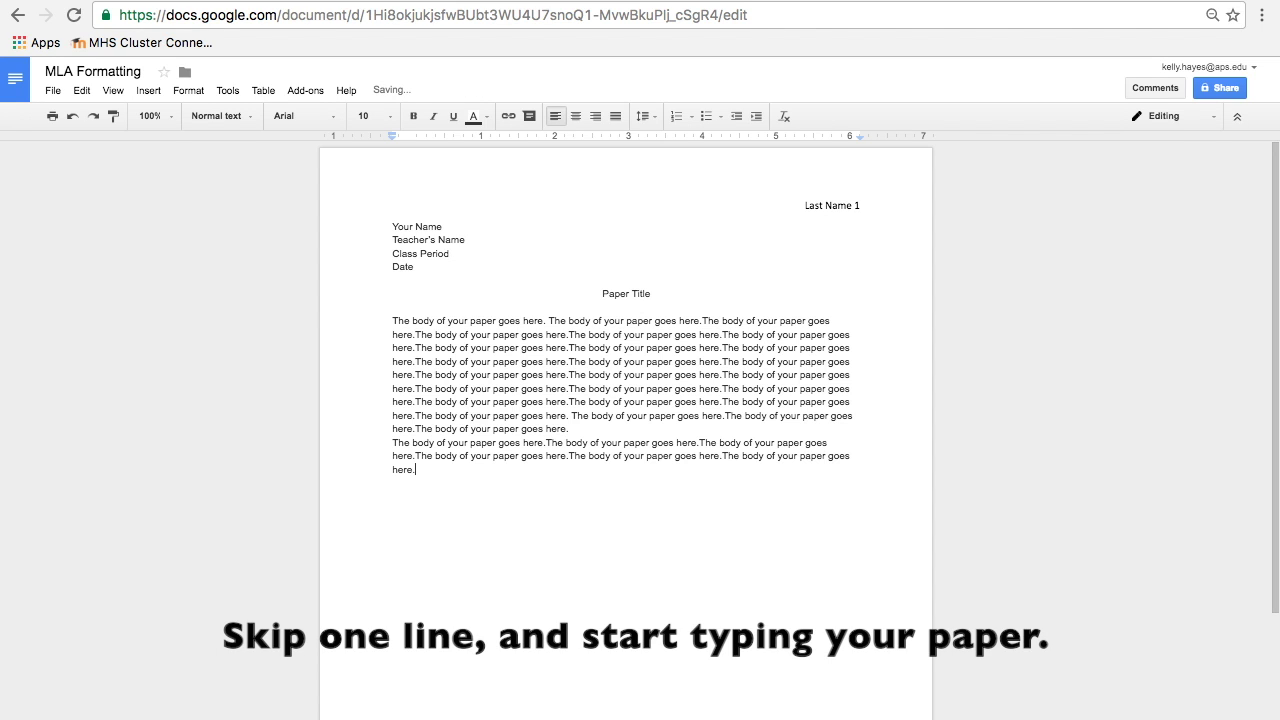
key("ctrl+v")
key("ctrl+v")
key("ctrl+v")
key("ctrl+v")
key("ctrl+v")
key("ctrl+v")
key("ctrl+v")
key("ctrl+v")
key("ctrl+v")
key("ctrl+v")
key("ctrl+v")
key("ctrl+v")
key("ctrl+v")
key("ctrl+v")
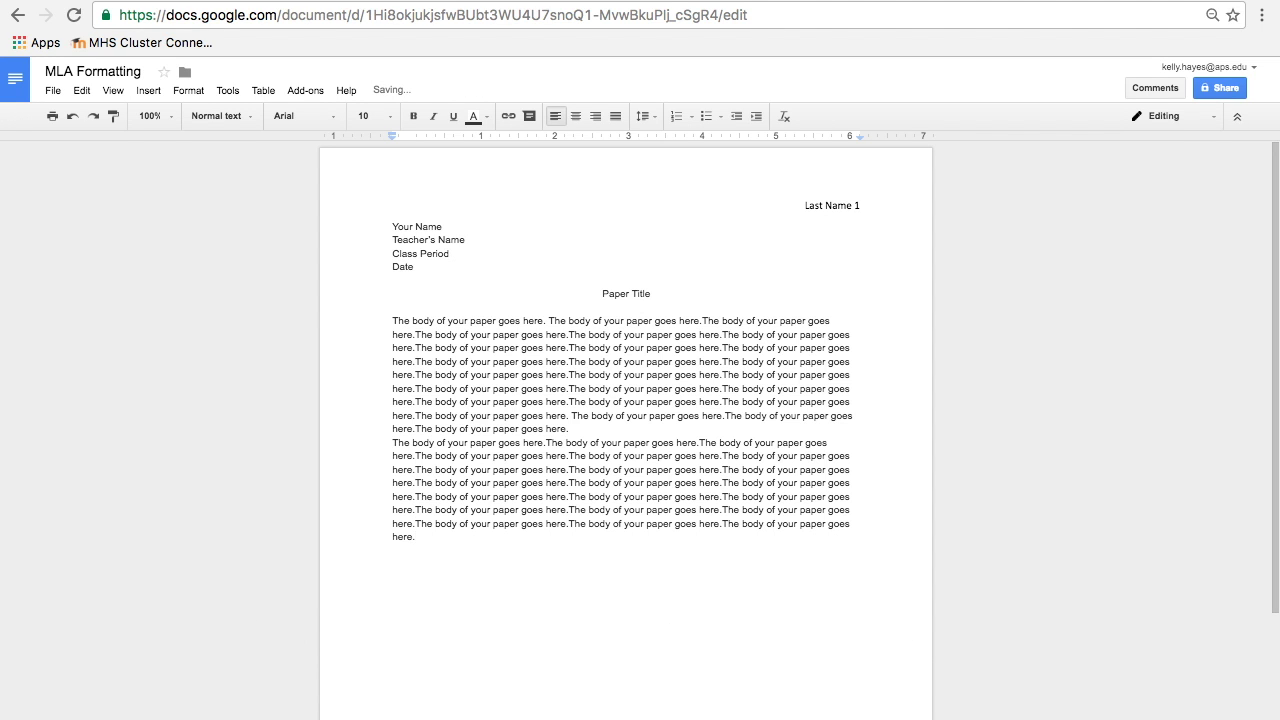
key("Return")
key("ctrl+v")
key("ctrl+v")
key("ctrl+v")
key("ctrl+v")
key("ctrl+v")
key("ctrl+v")
key("ctrl+v")
key("ctrl+v")
key("ctrl+v")
key("ctrl+v")
key("ctrl+v")
key("ctrl+v")
key("ctrl+v")
key("ctrl+v")
key("ctrl+v")
key("ctrl+v")
key("ctrl+v")
key("ctrl+v")
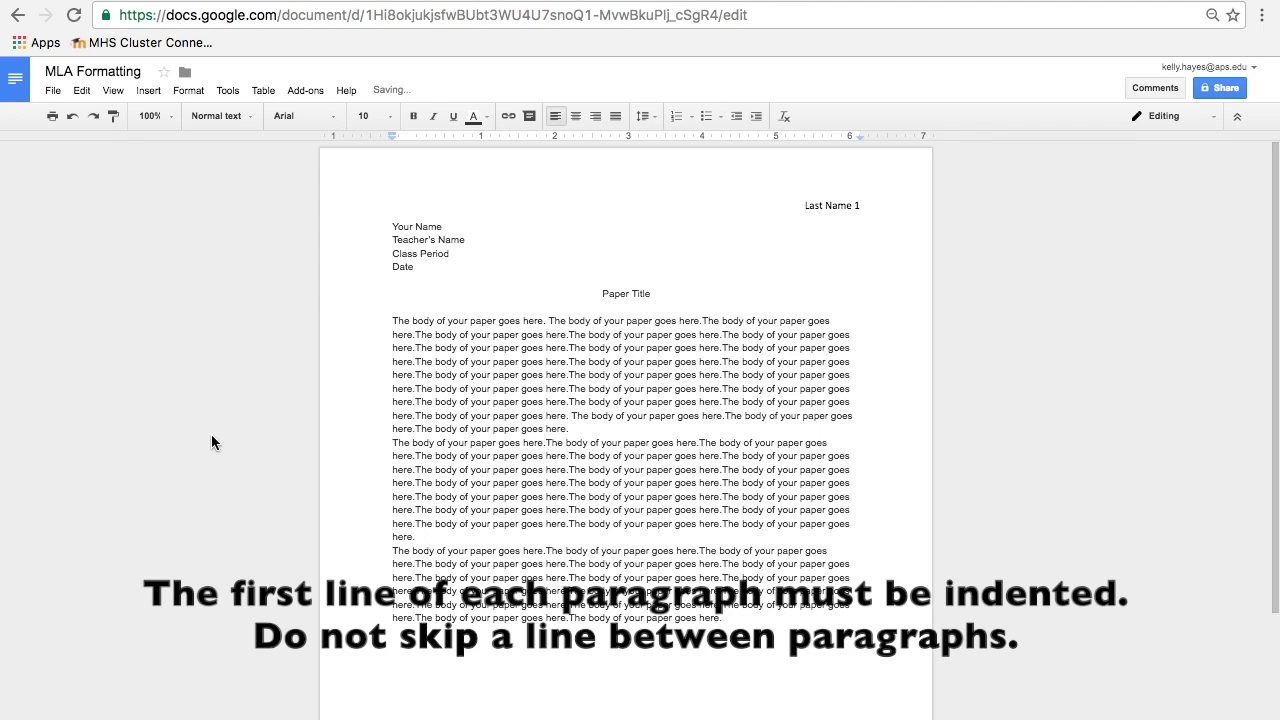
- Indent the first line of all three body paragraphs with Tab
left_click(388, 320)
key("Tab")
left_click(393, 442)
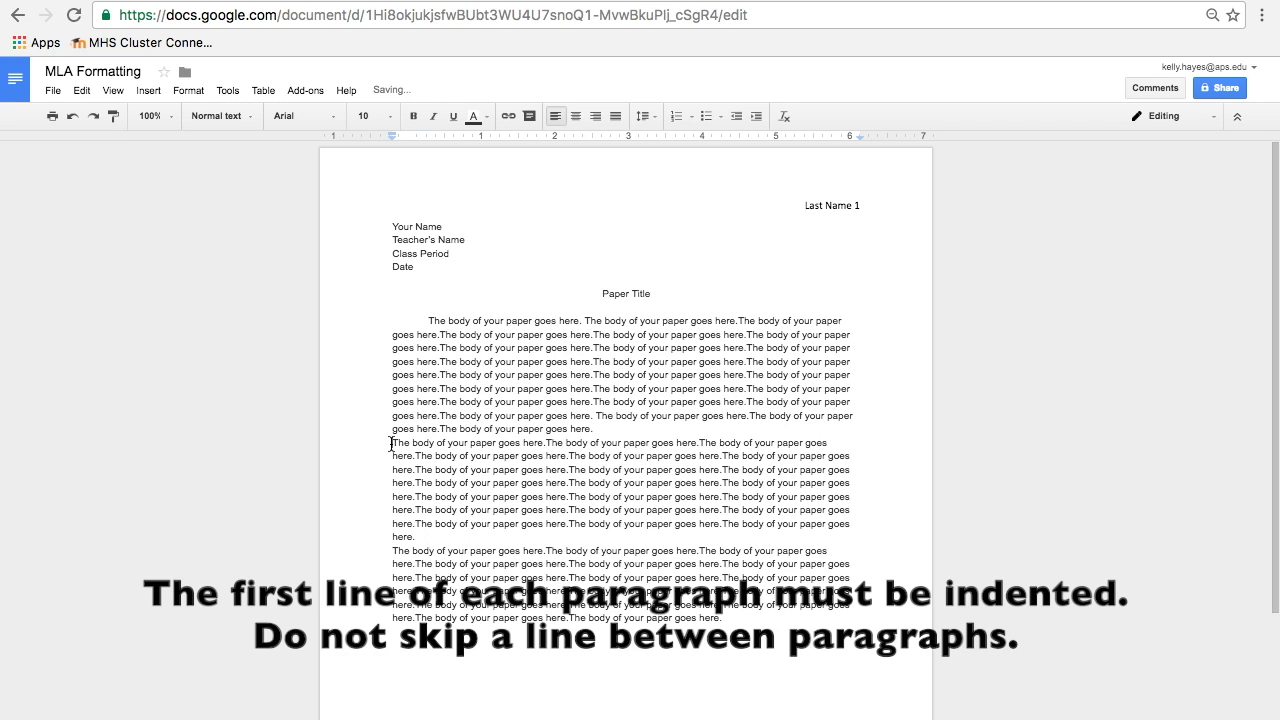
key("Tab")
left_click(390, 550)
key("Tab")
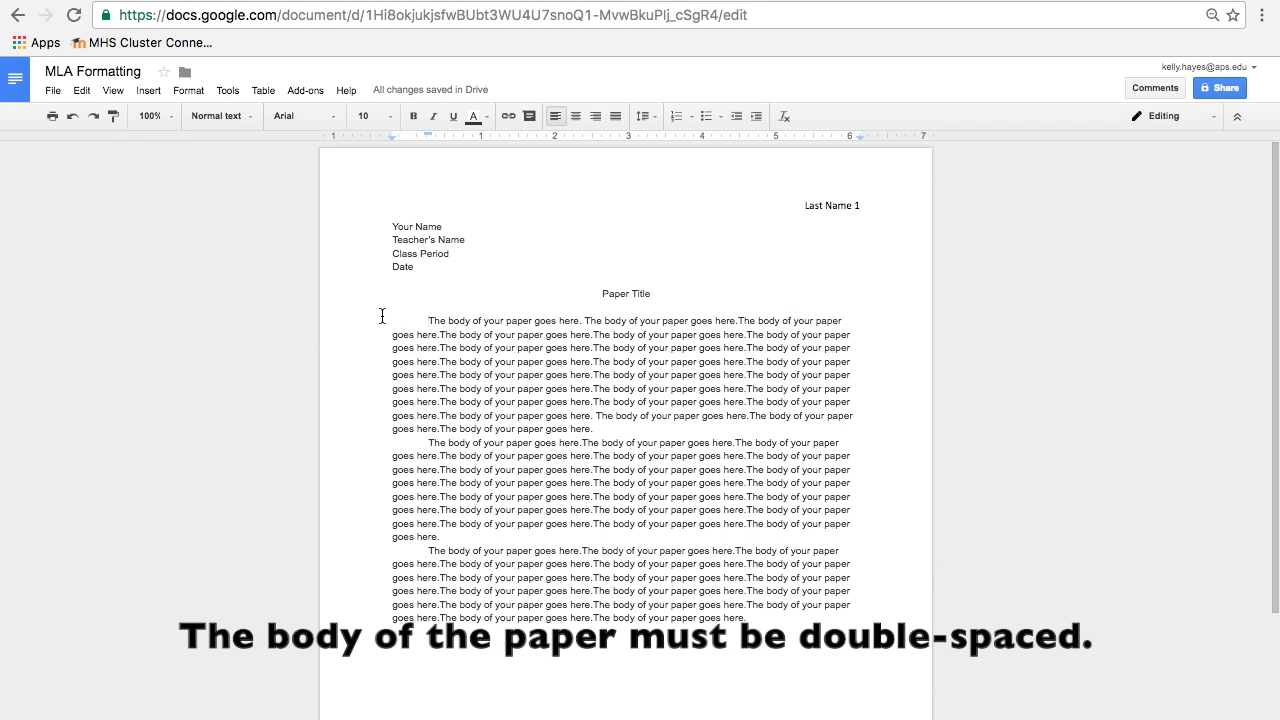
- Set the three body paragraphs to Double line spacing
left_click_drag(428, 320, 873, 620)
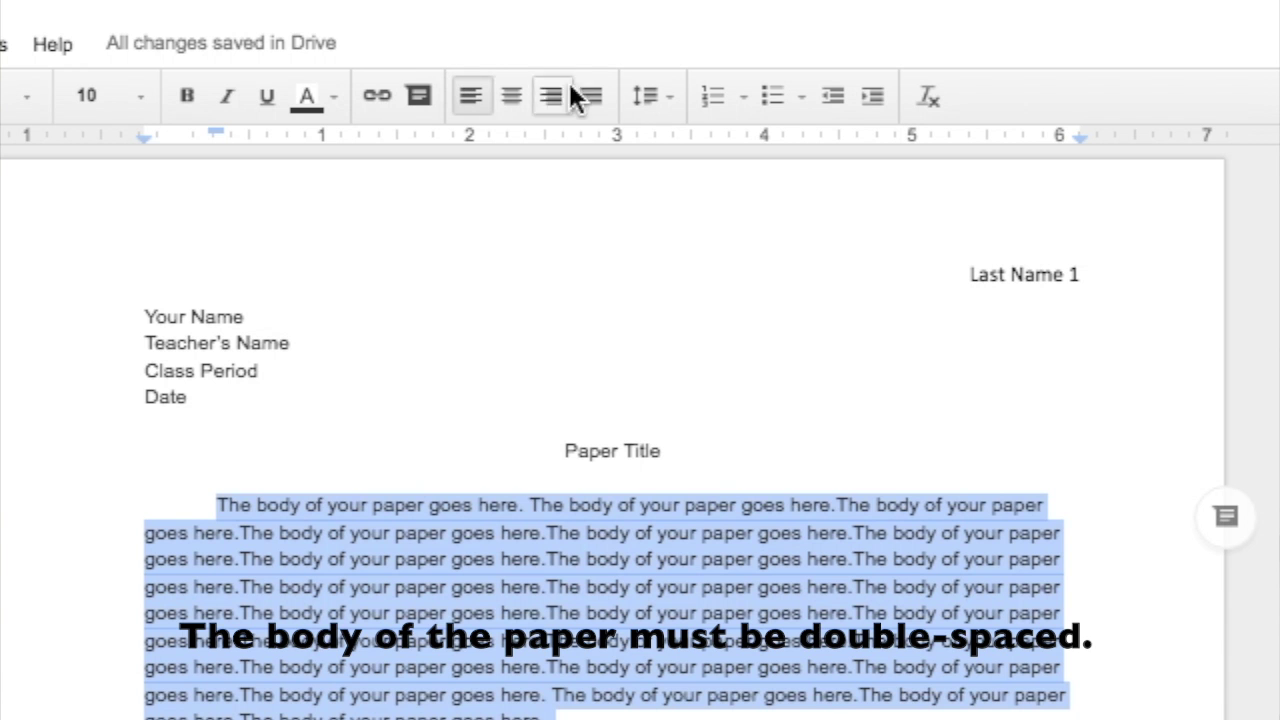
left_click(665, 97)
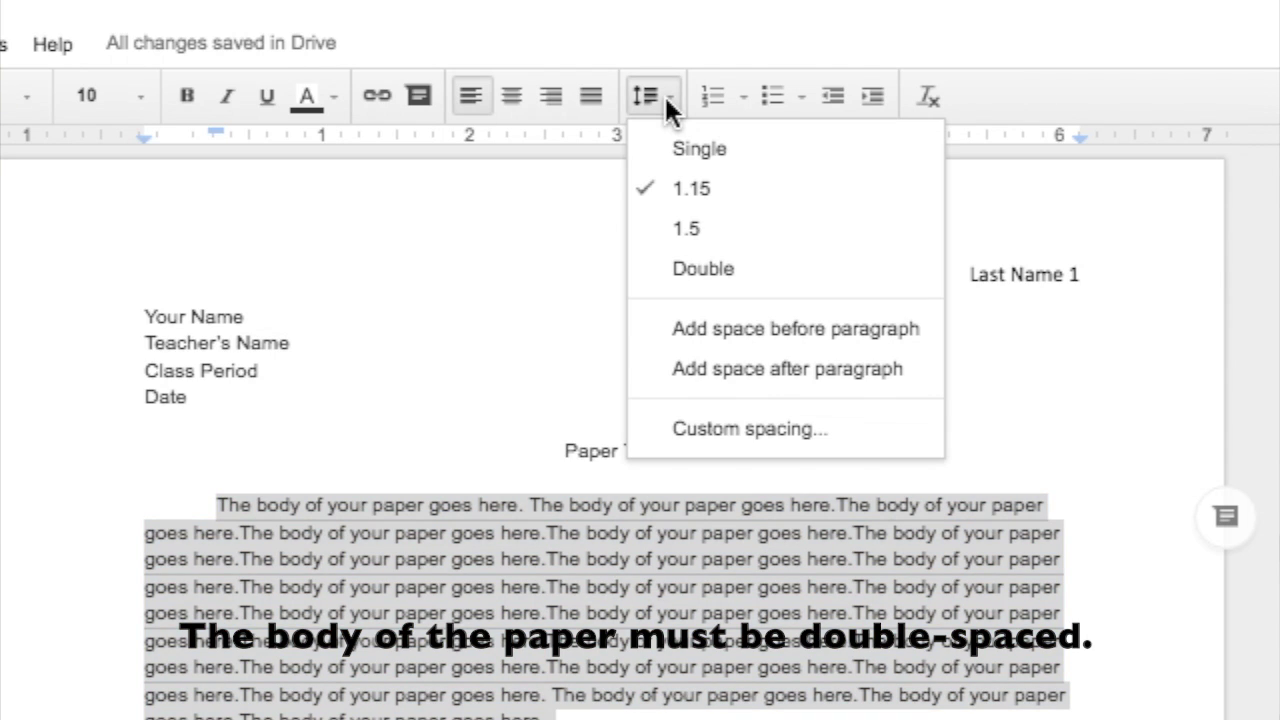
left_click(722, 280)
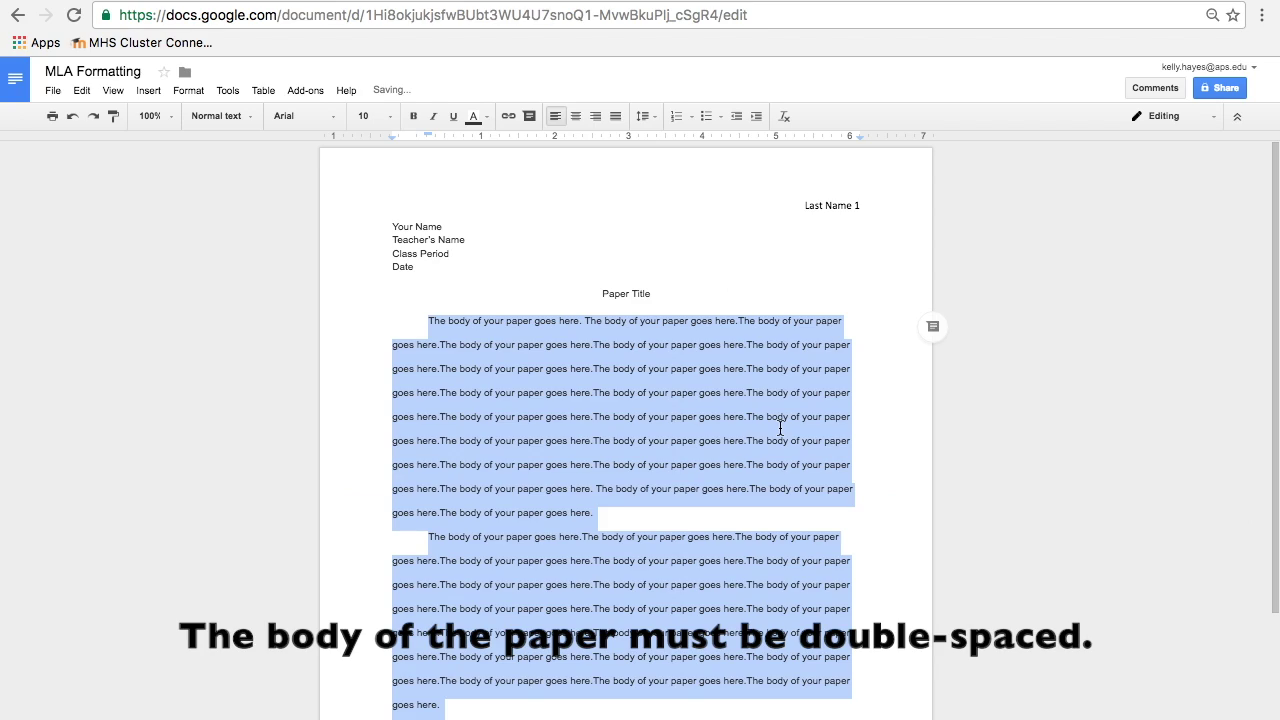
left_click(921, 719)
scroll(780, 428, "down", 3)
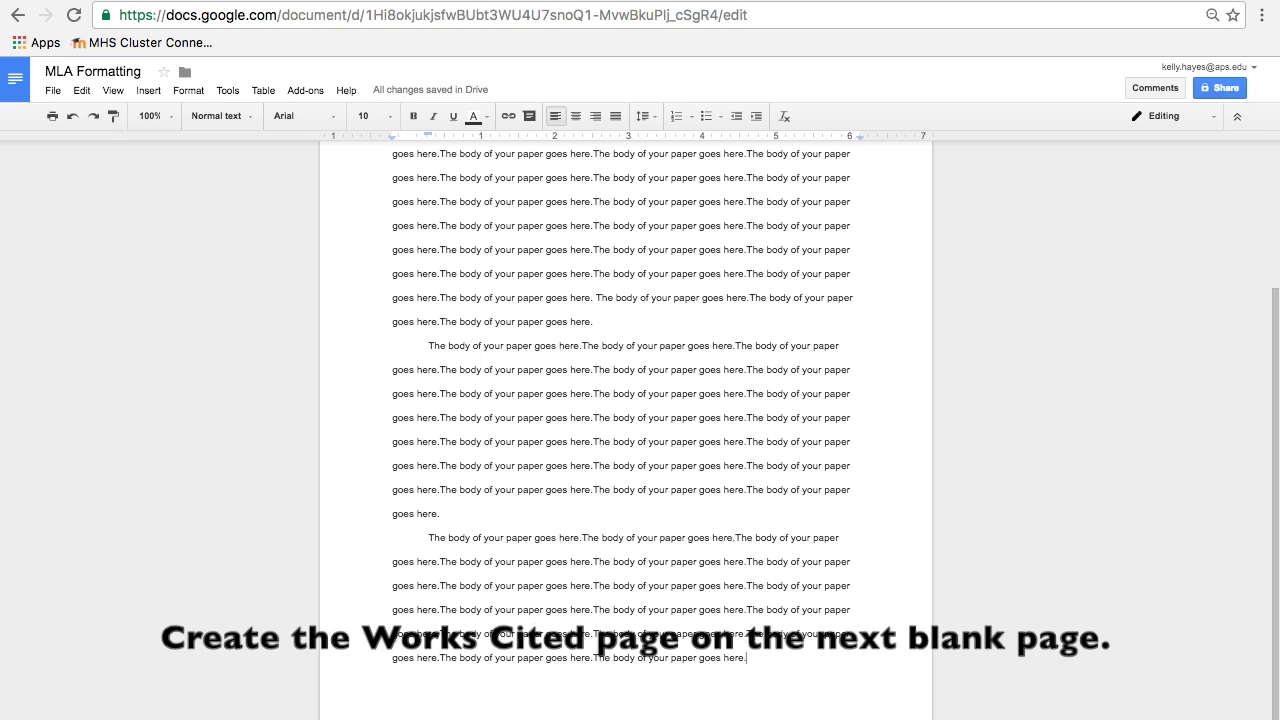
- Insert a page break, title the new page 'Works Cited', and left-align the line below
key("ctrl+Return")
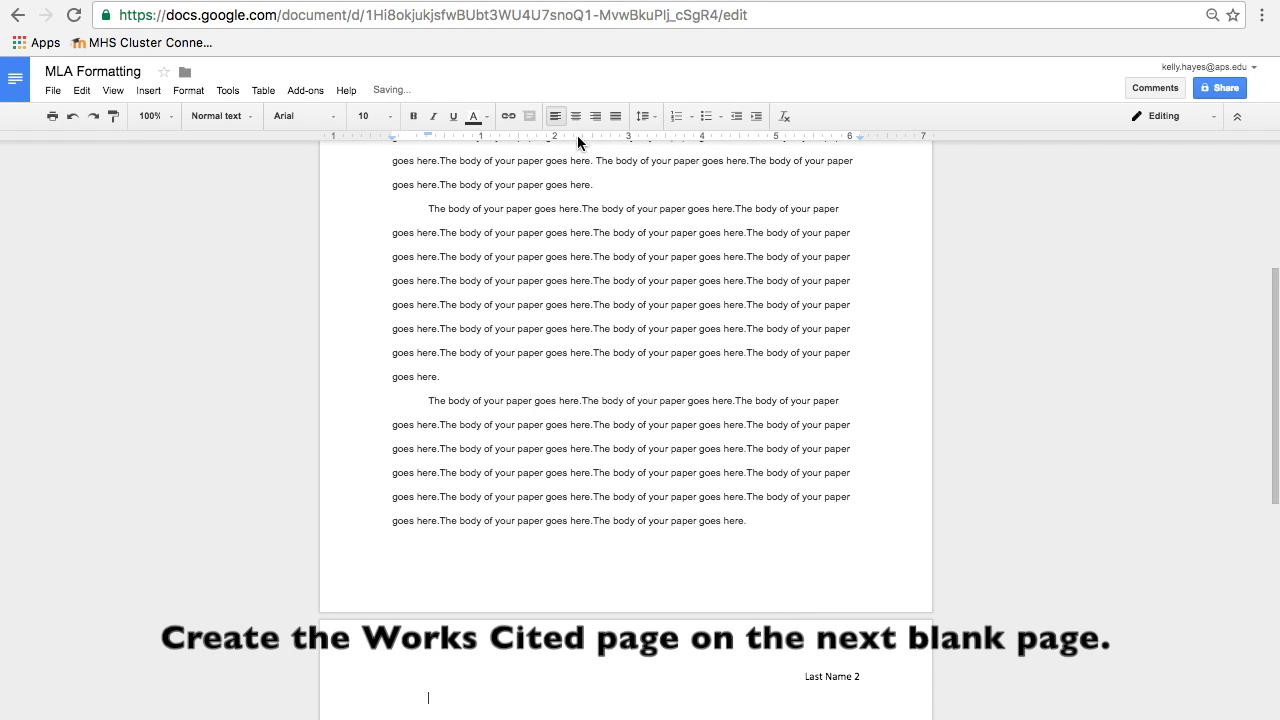
scroll(663, 403, "down", 4)
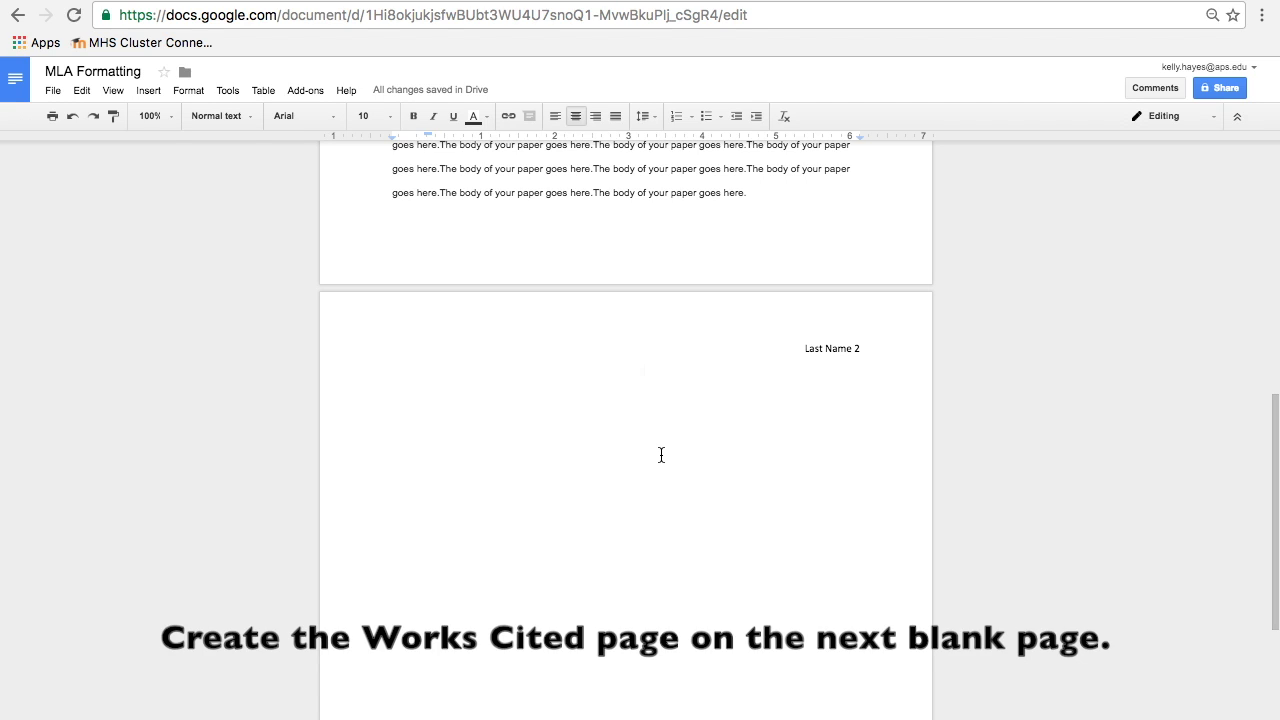
type("Works Cited")
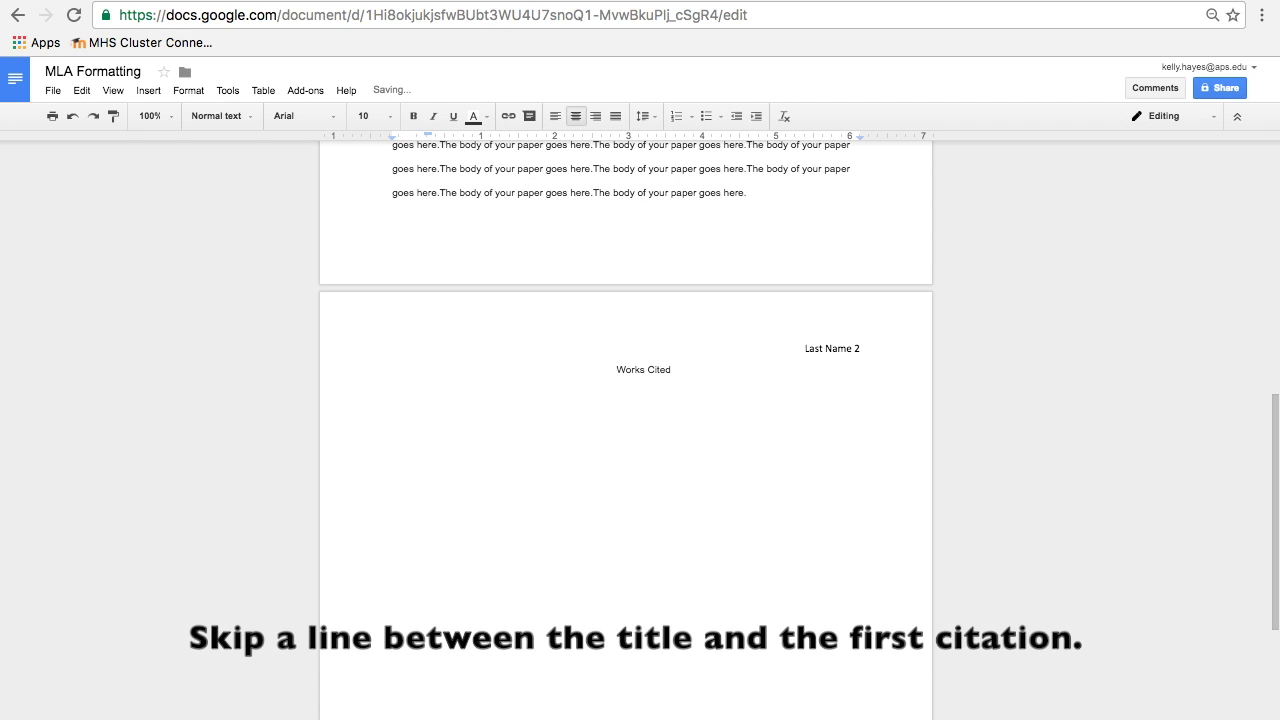
key("Return")
key("super+shift+l")
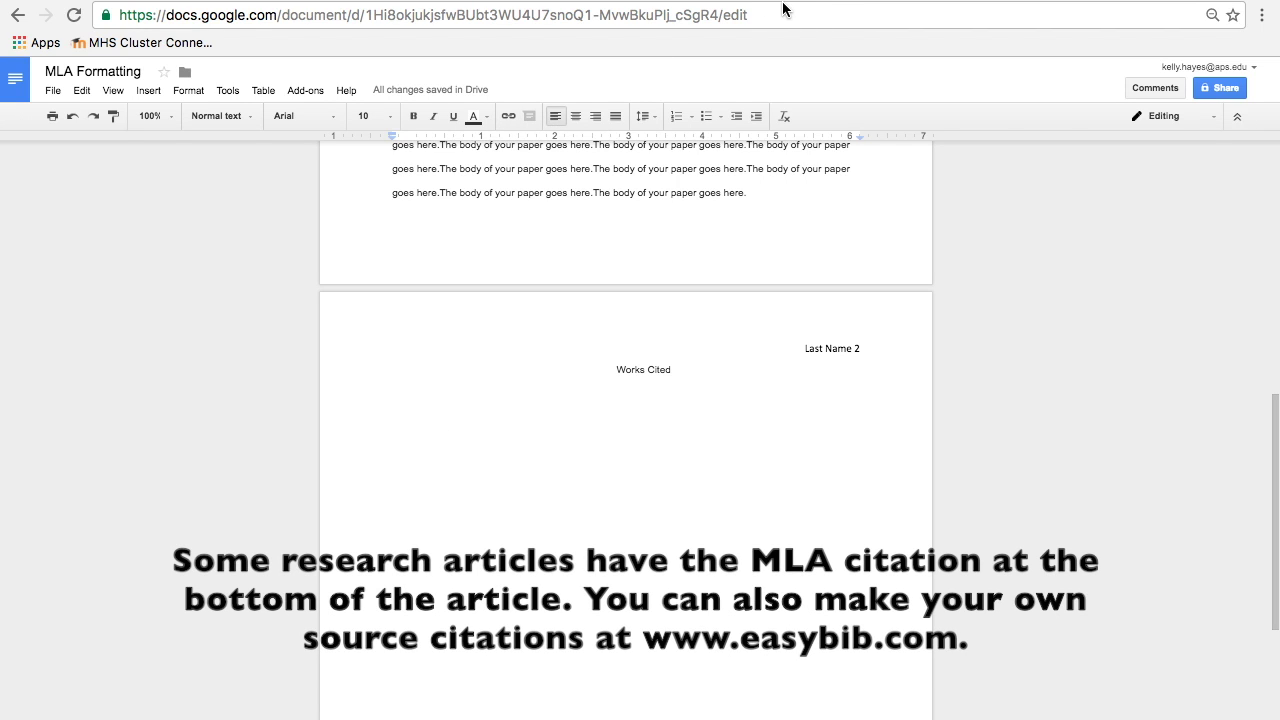
mouse_move(375, 20)
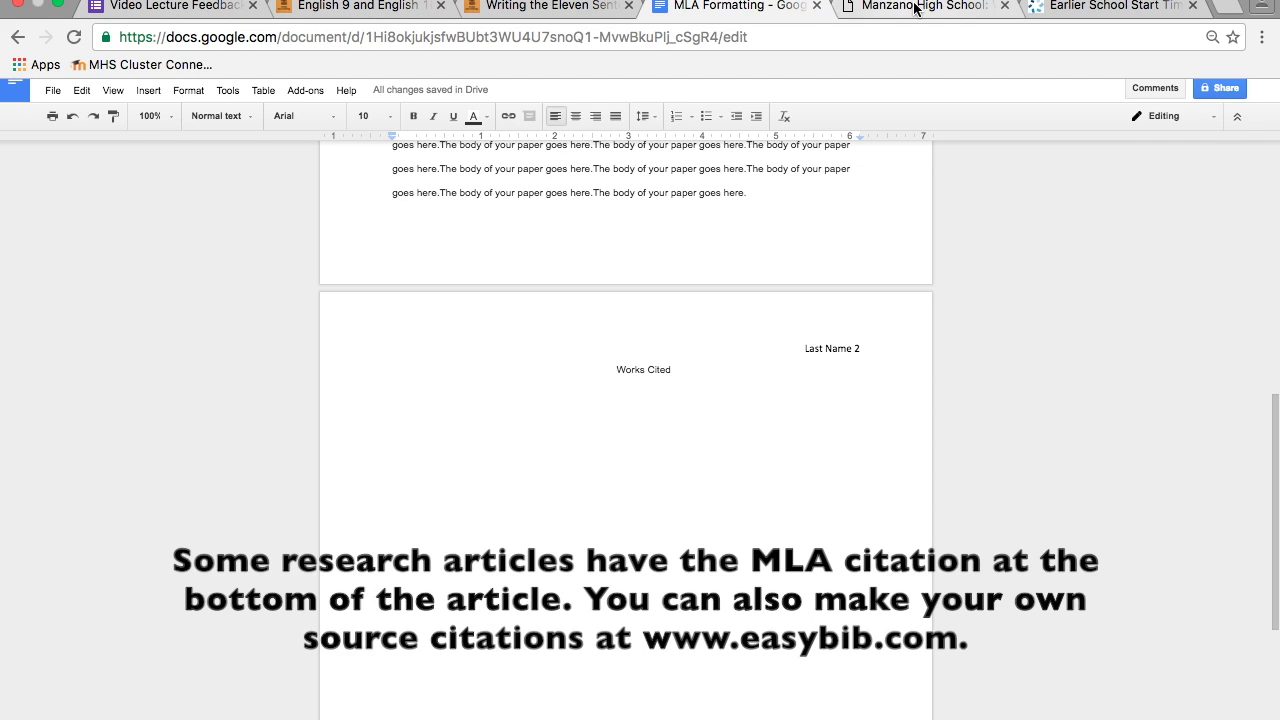
- Copy the Source Citation of the Gale article on school start times and return to the Doc
left_click(1148, 10)
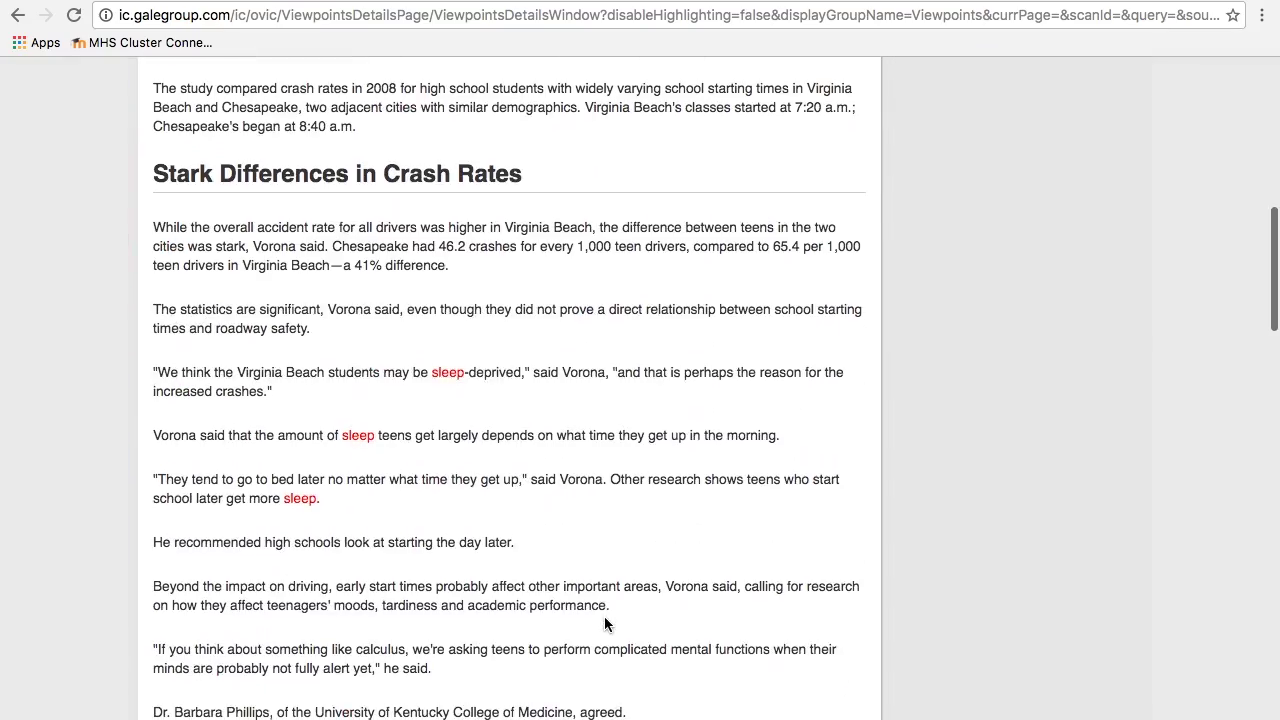
scroll(604, 622, "down", 20)
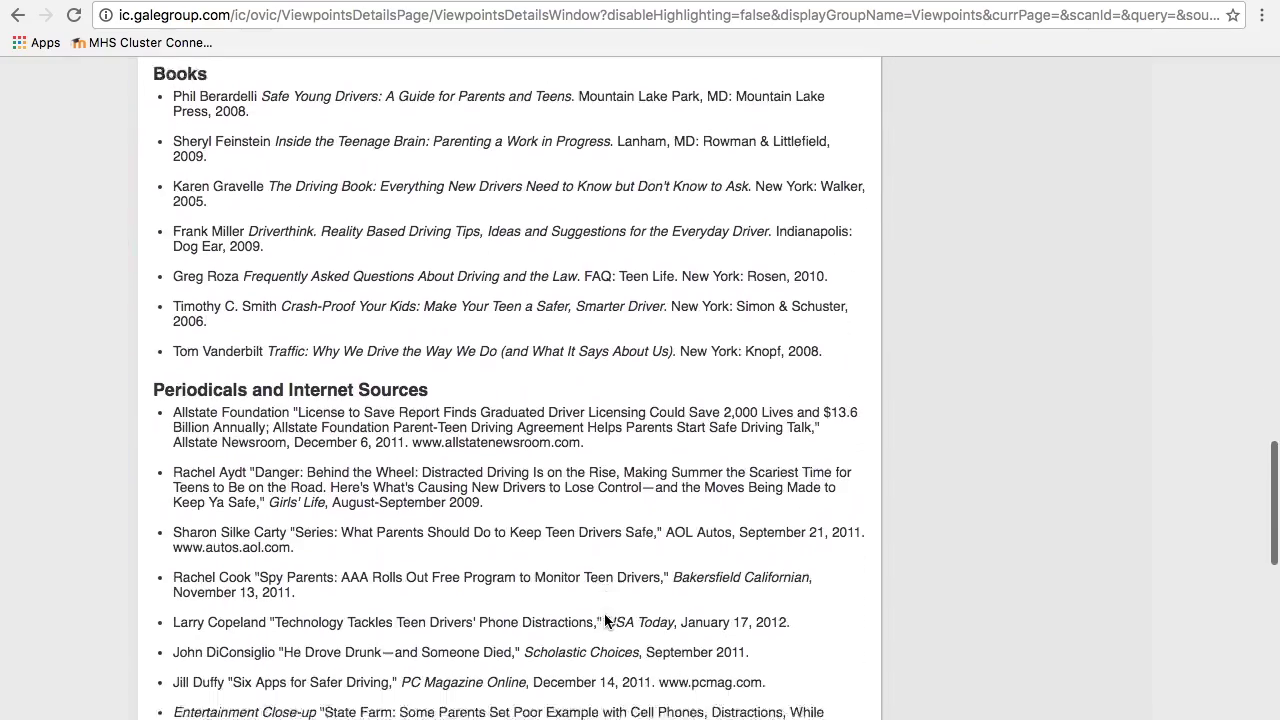
scroll(604, 622, "down", 5)
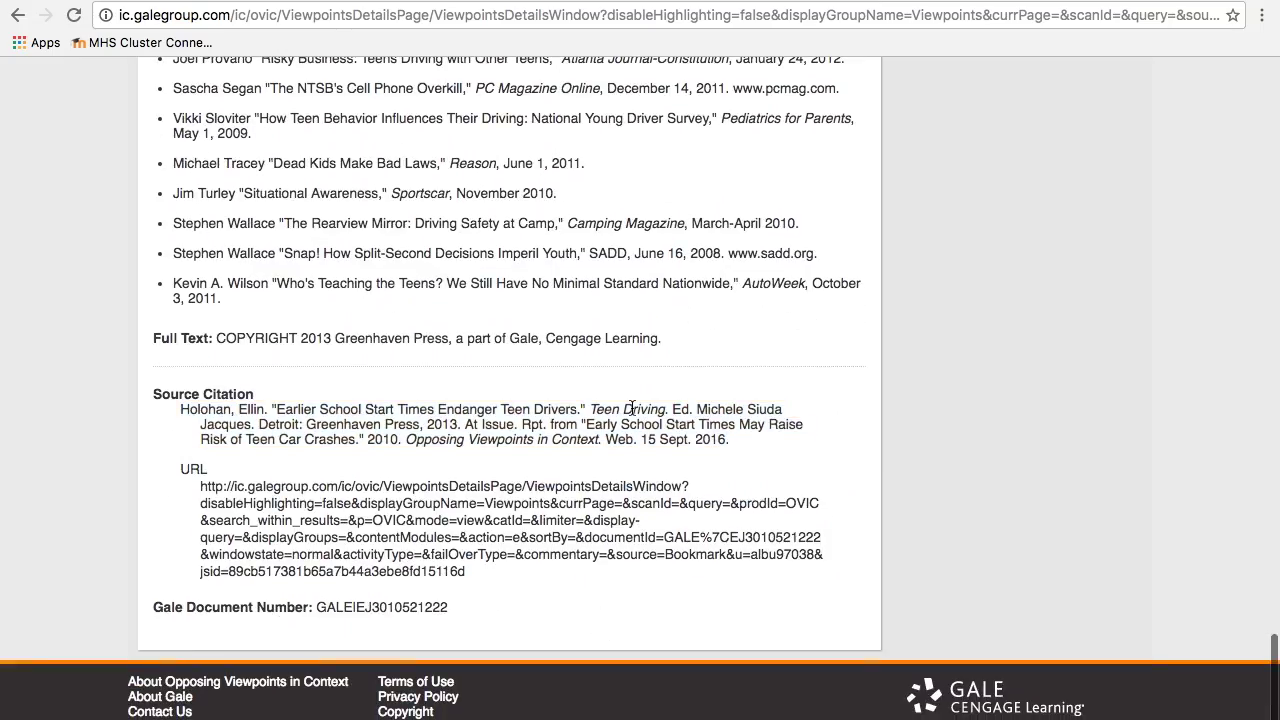
left_click_drag(744, 449, 176, 412)
right_click(376, 433)
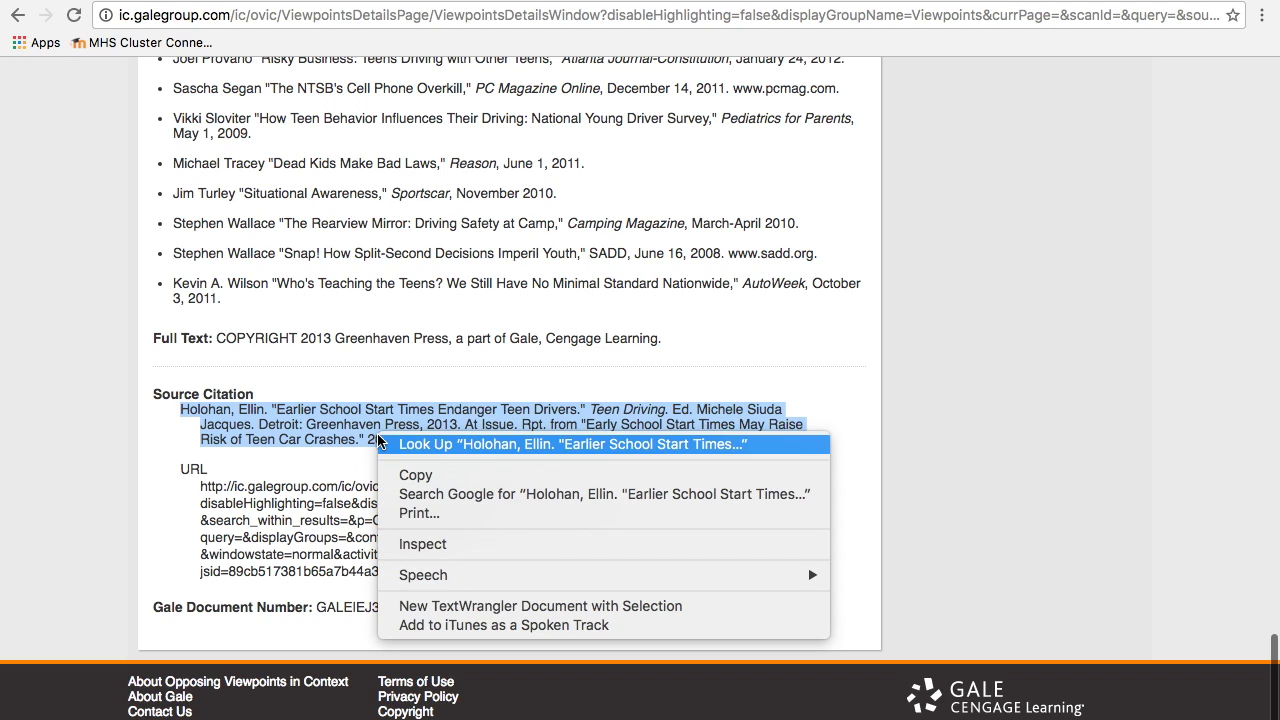
left_click(416, 477)
key("super+Tab")
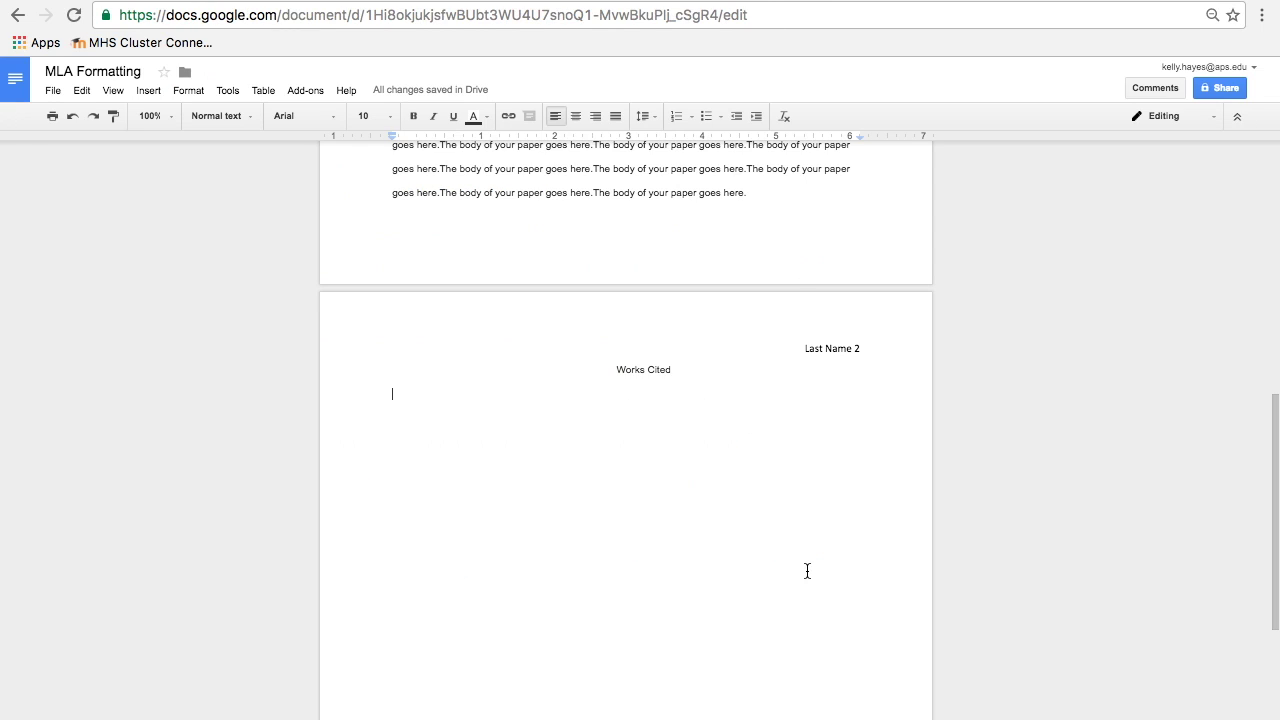
- Paste the citation under Works Cited and give it a 0.5-inch hanging indent
right_click(529, 428)
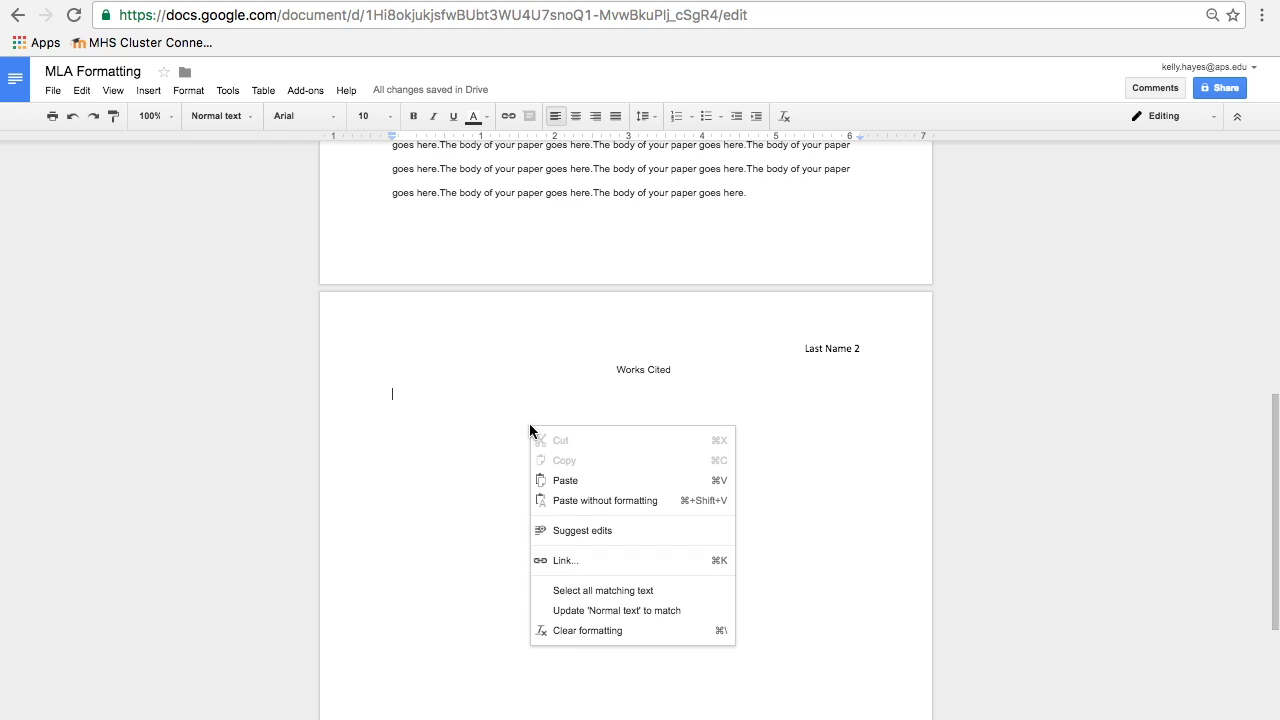
left_click(578, 480)
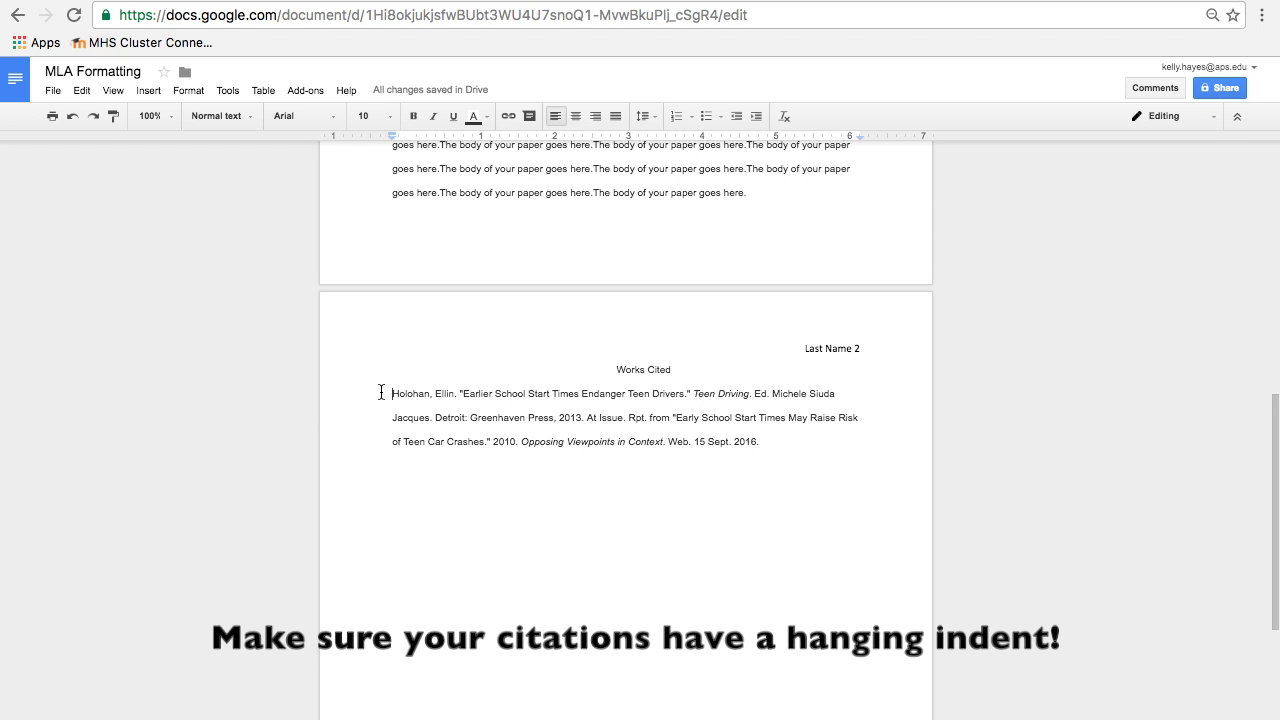
left_click_drag(380, 392, 750, 450)
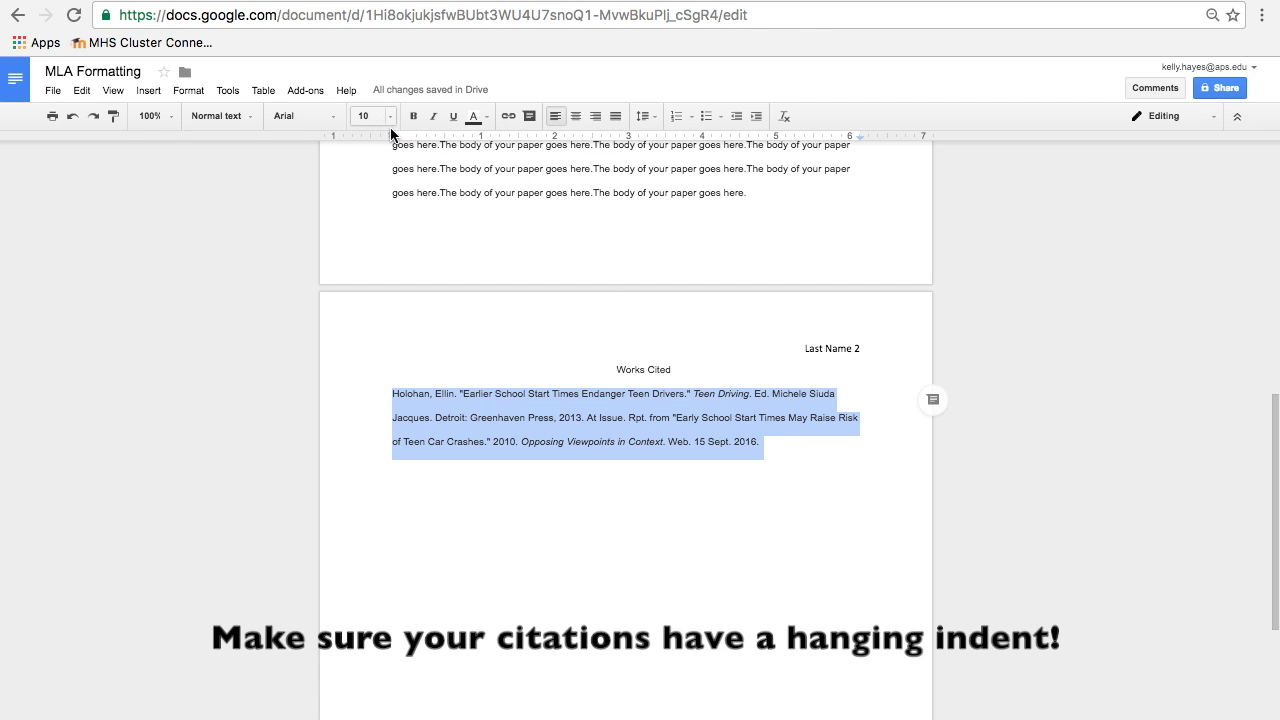
key("super+equal")
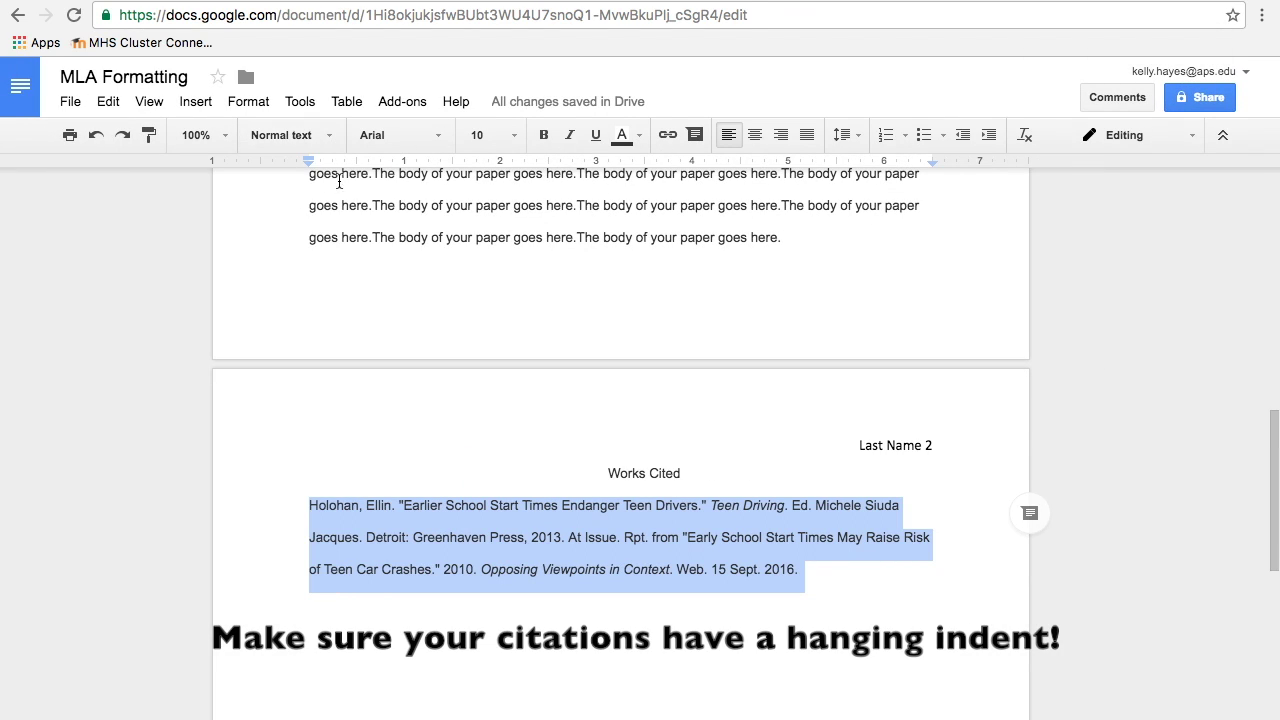
mouse_move(310, 167)
left_mouse_down()
mouse_move(398, 168)
mouse_move(359, 167)
left_mouse_up()
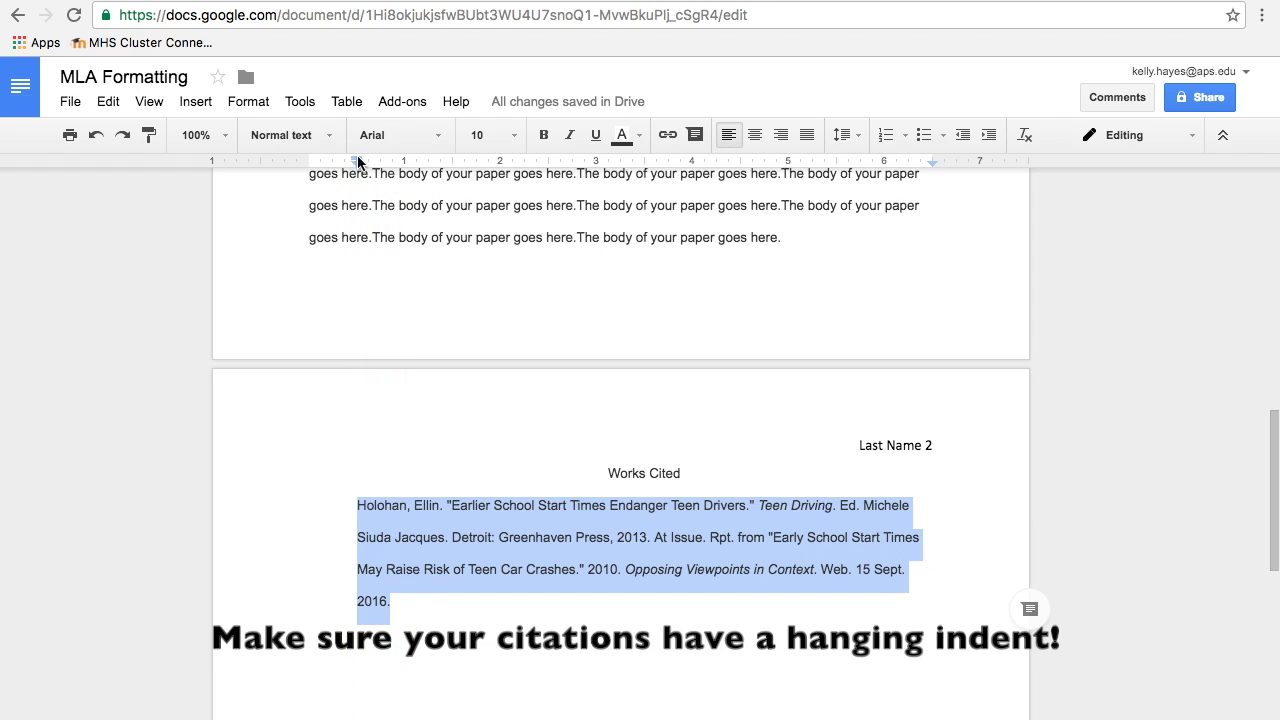
left_click_drag(358, 163, 308, 155)
- Deselect the citation and add an empty line after it
left_click(575, 604)
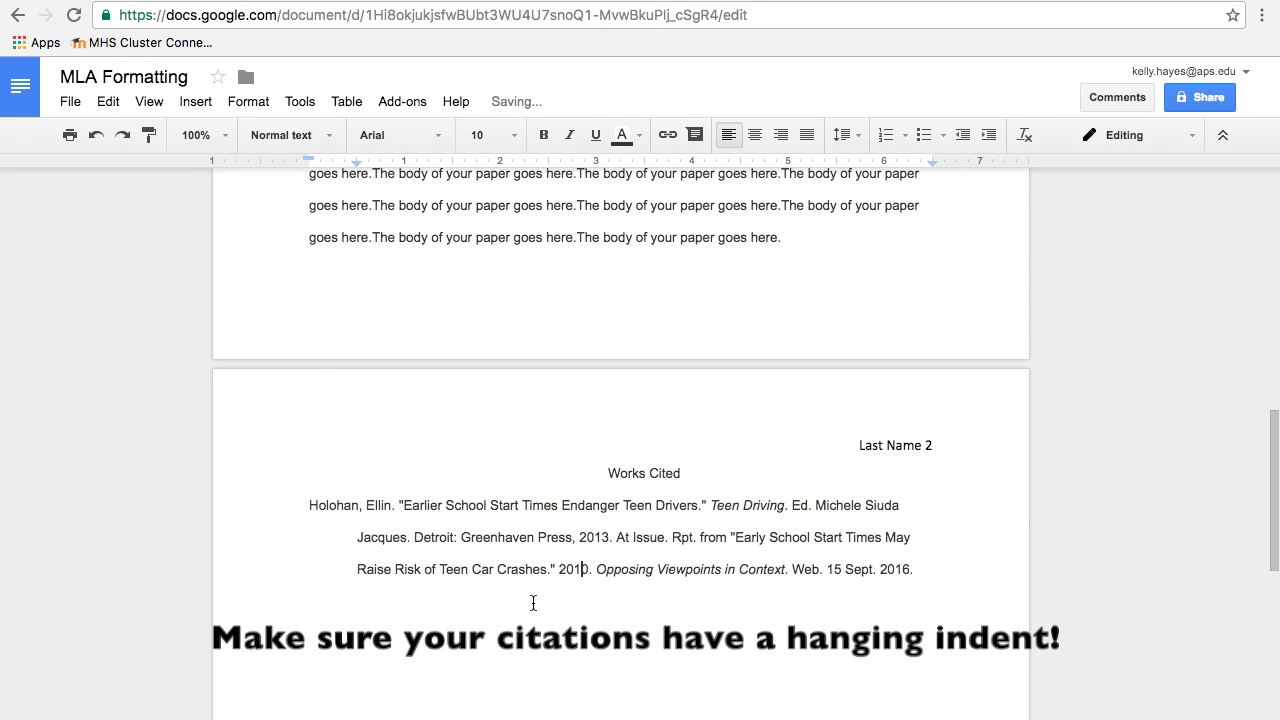
left_click(306, 504)
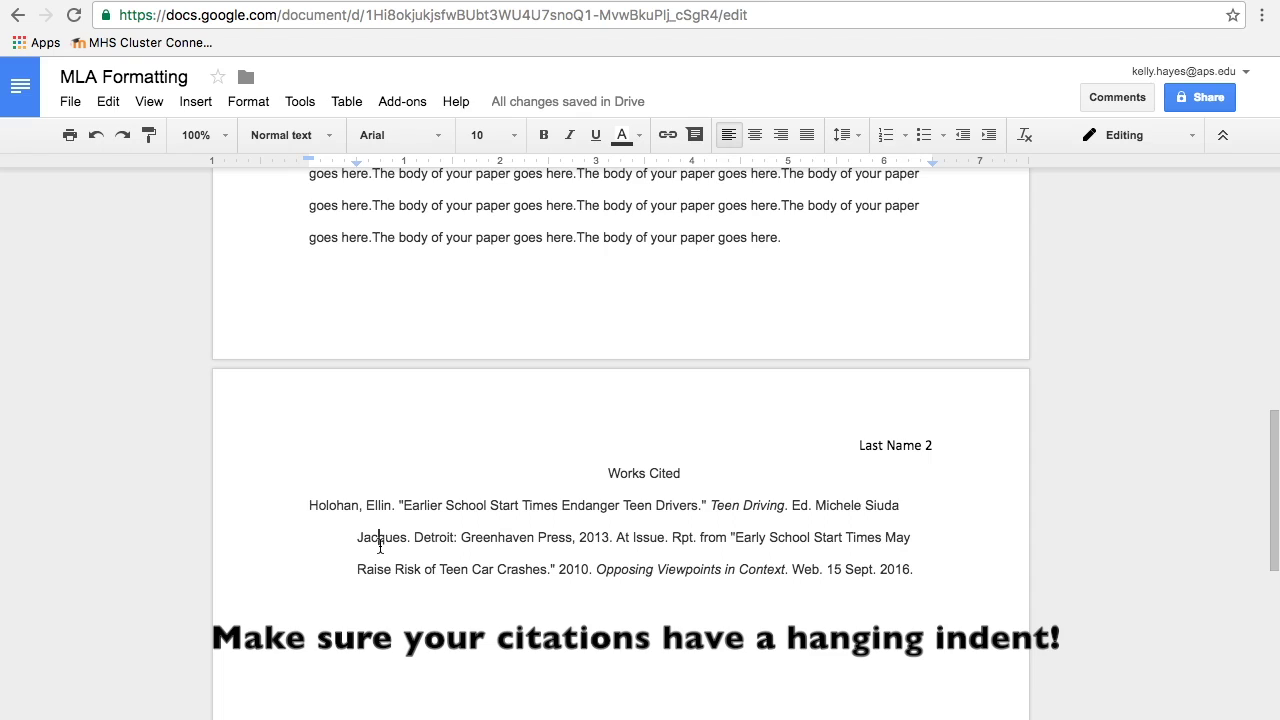
left_click(966, 568)
key("Return")
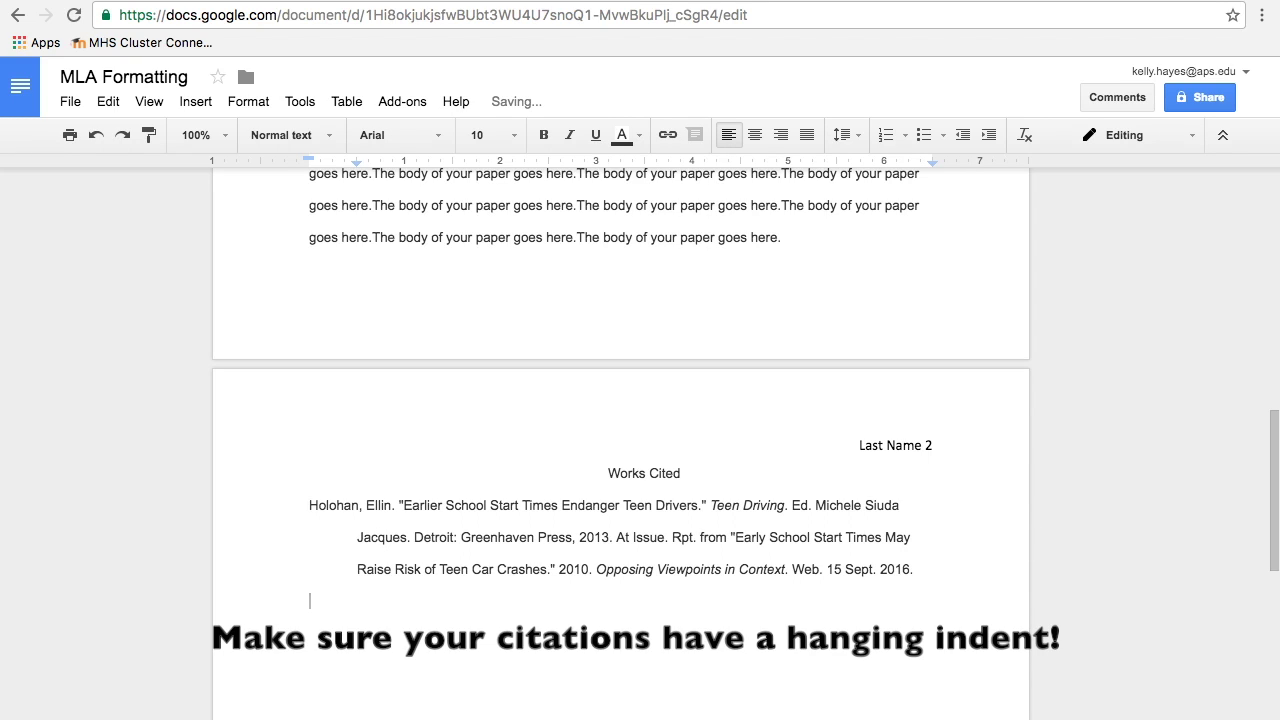
left_click(1125, 20)
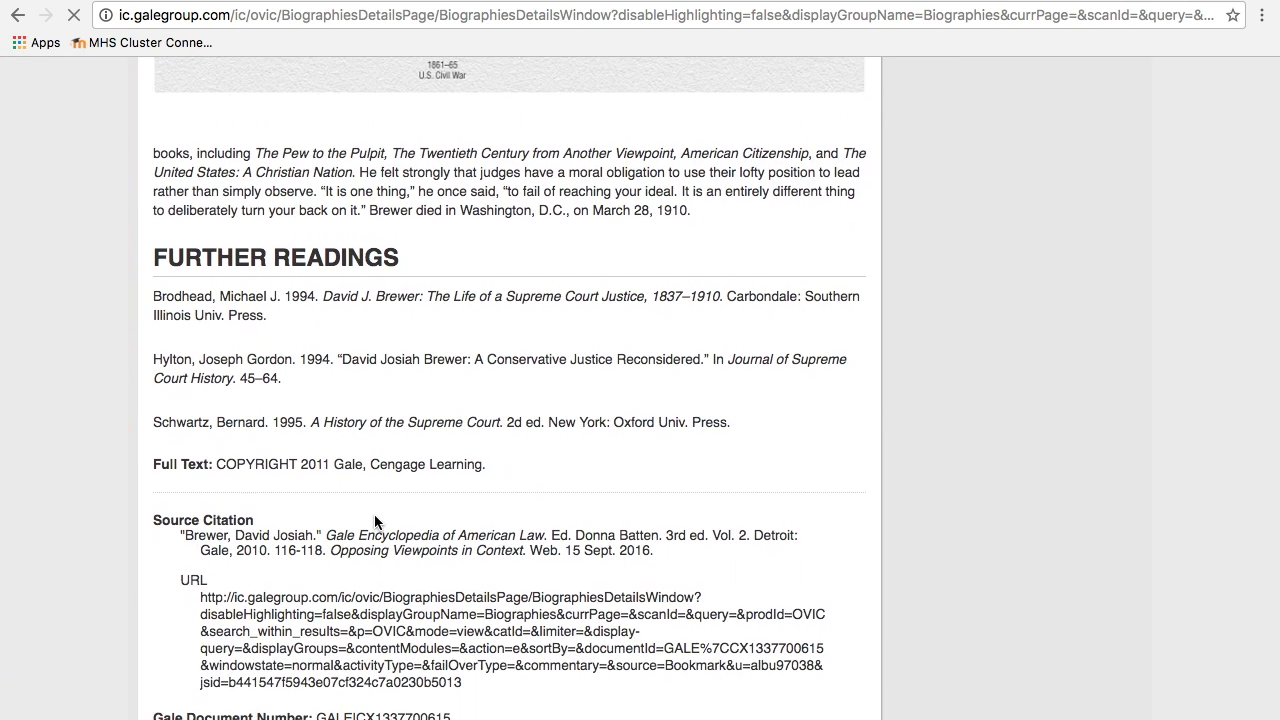
left_click_drag(181, 539, 641, 553)
key("ctrl+c")
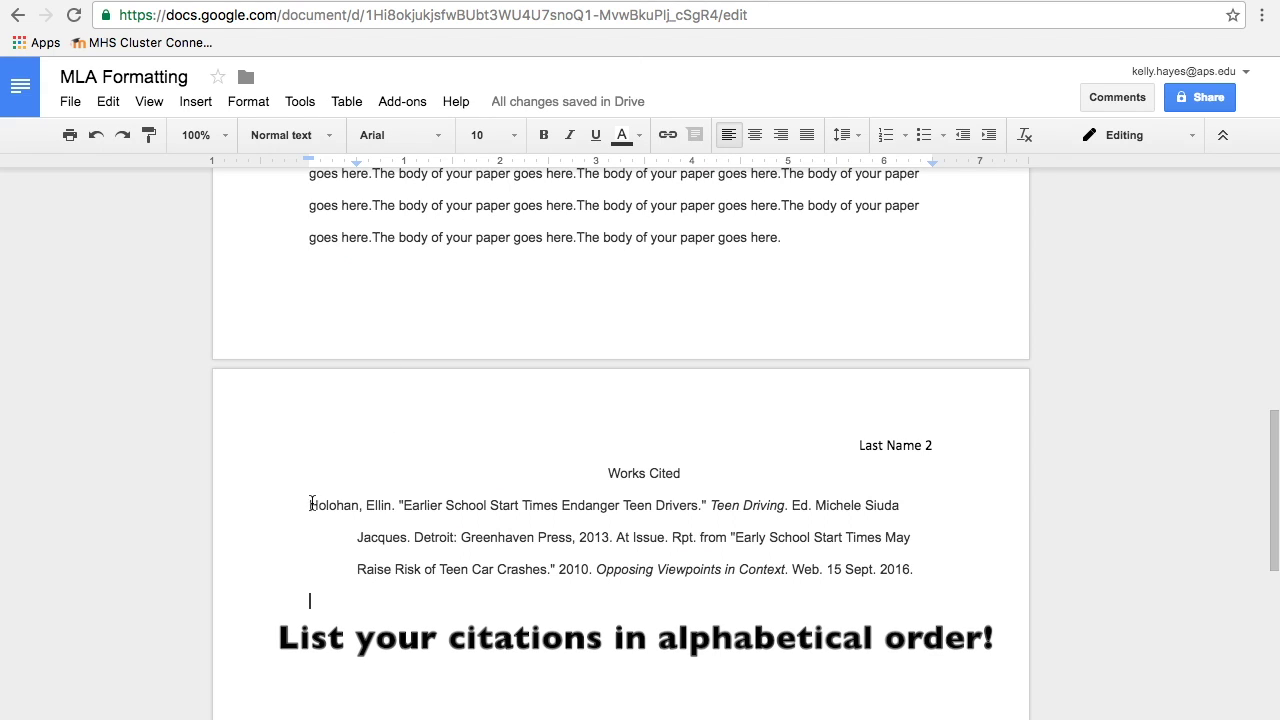
- Remove the stray blank line above the Holohan citation and restore its hanging indent
key("Return")
key("Tab")
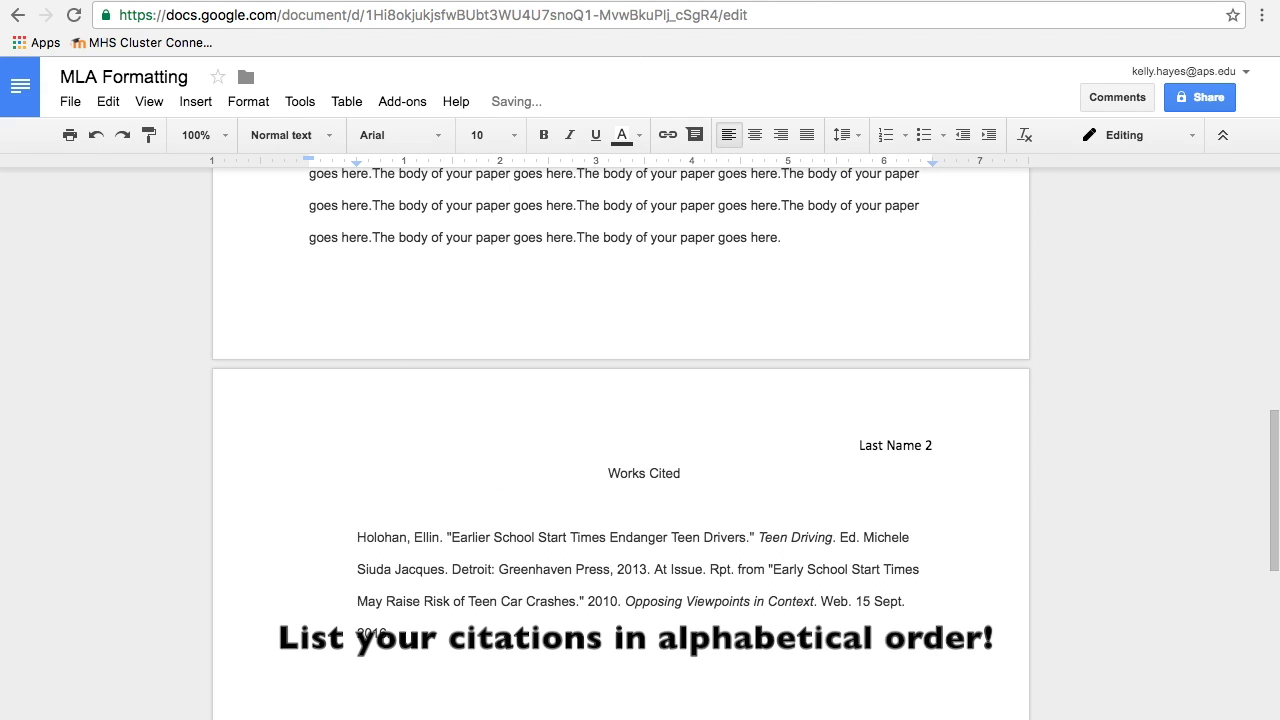
key("BackSpace")
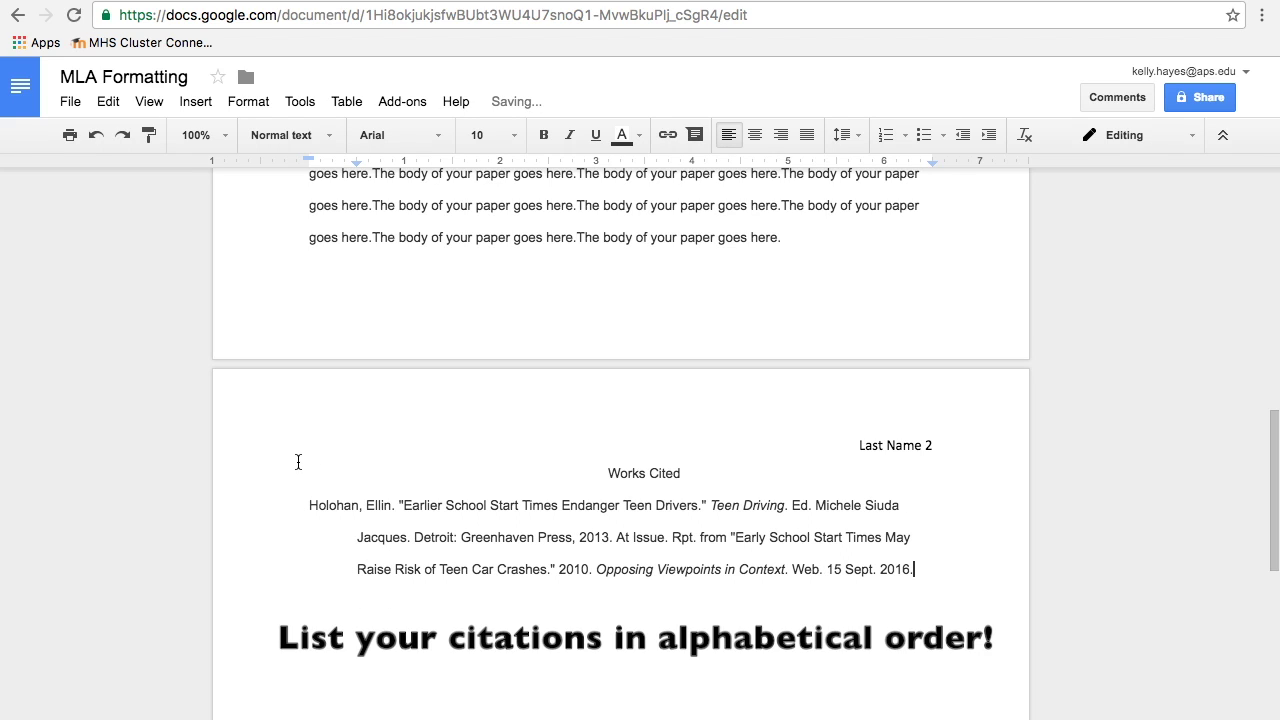
left_click(297, 461)
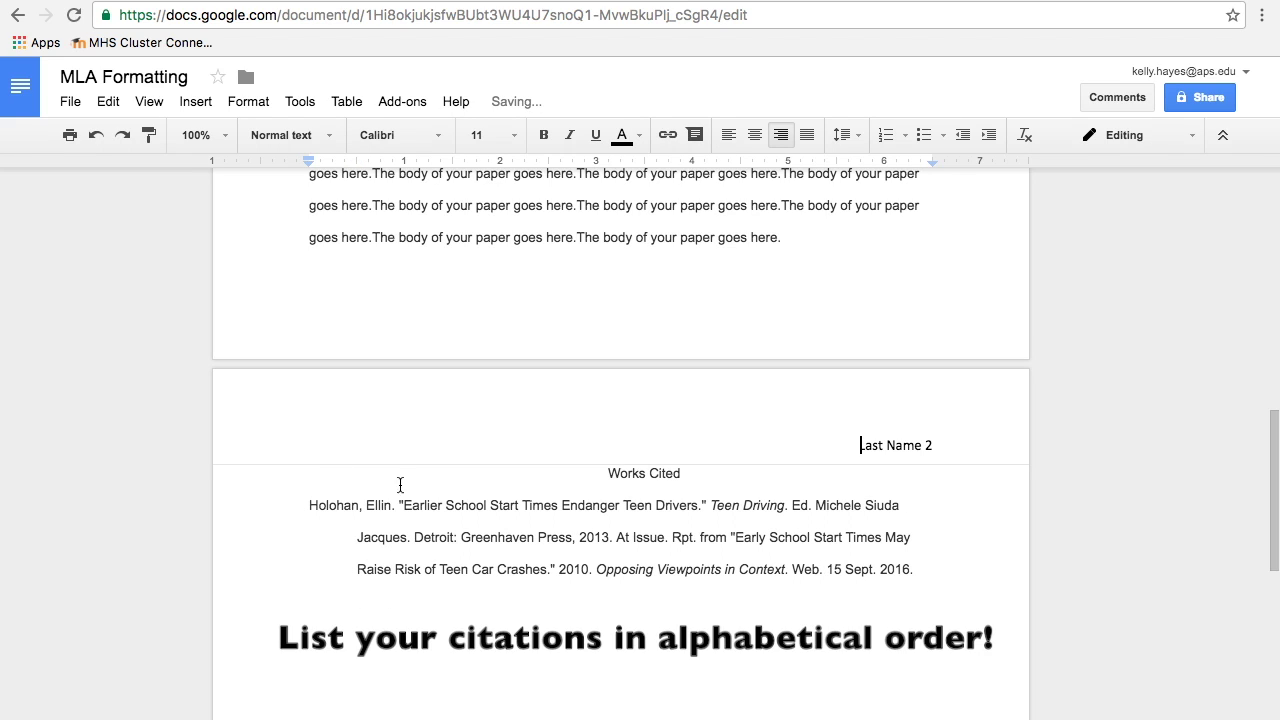
- Paste the Brewer, David Josiah citation below the Works Cited heading, above Holohan
left_click(696, 477)
key("Return")
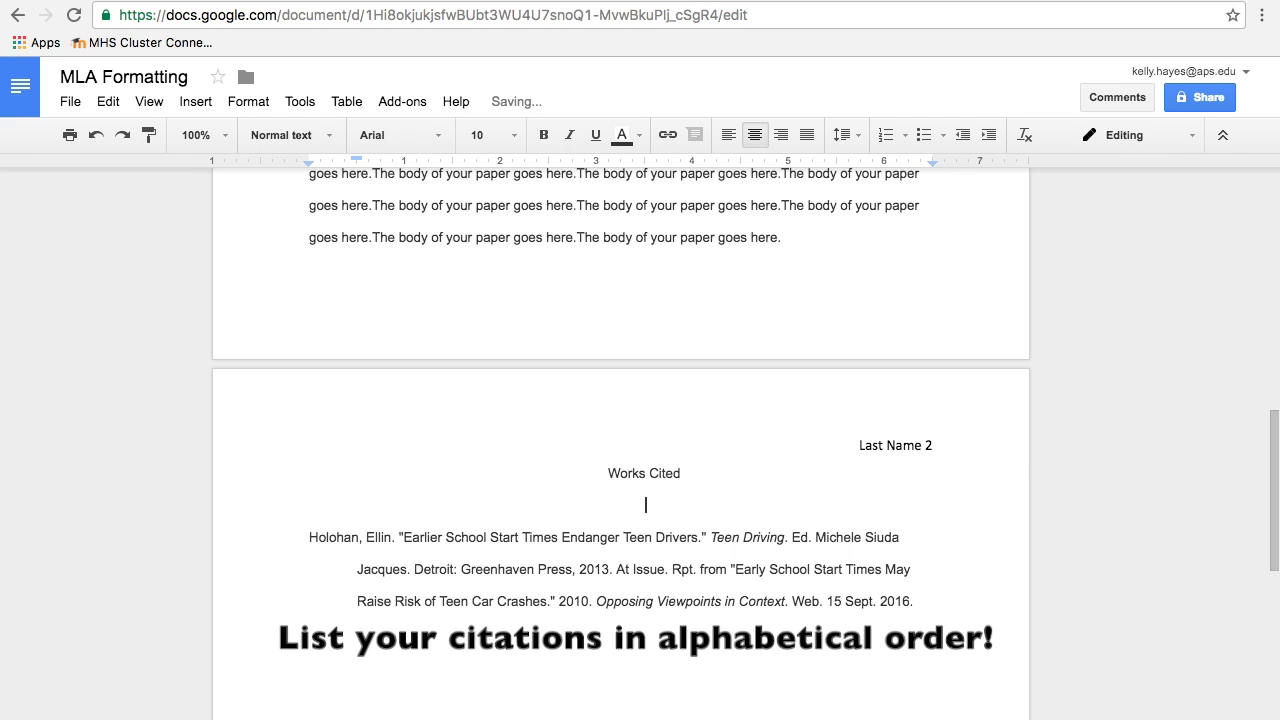
key("ctrl+v")
key("Return")
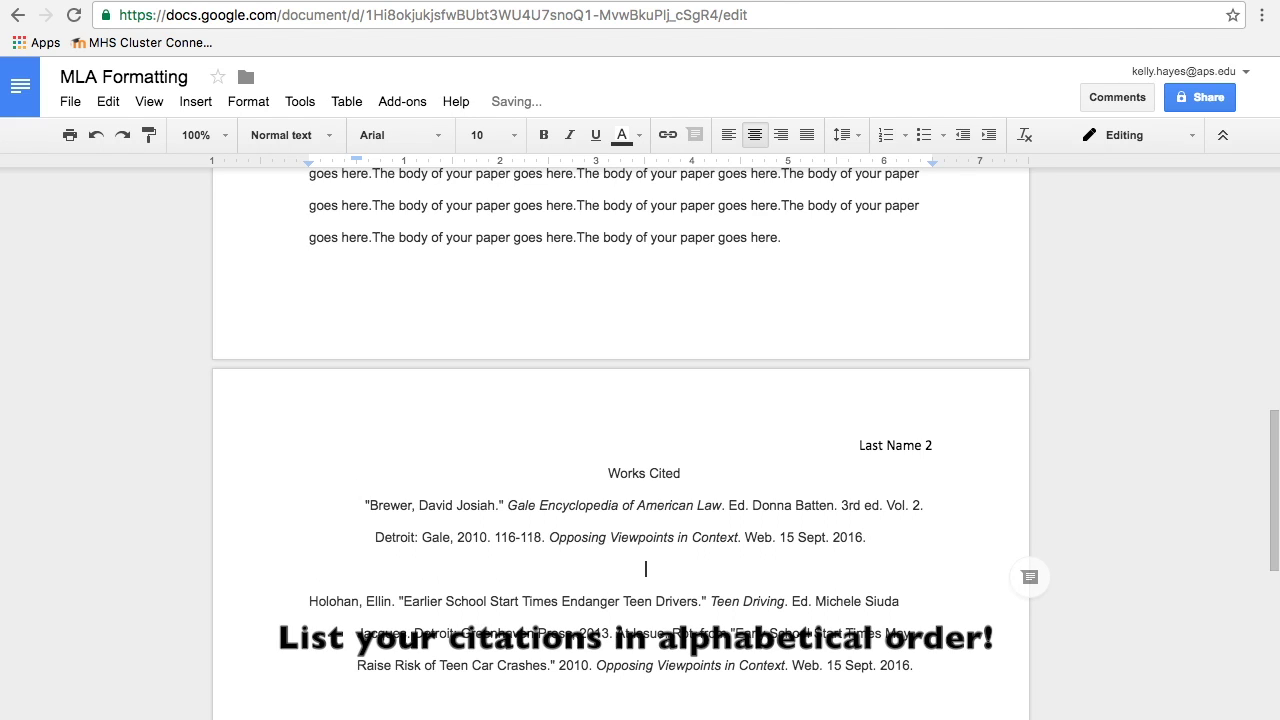
left_click_drag(362, 504, 866, 545)
left_click(960, 657)
scroll(960, 657, "up", 1)
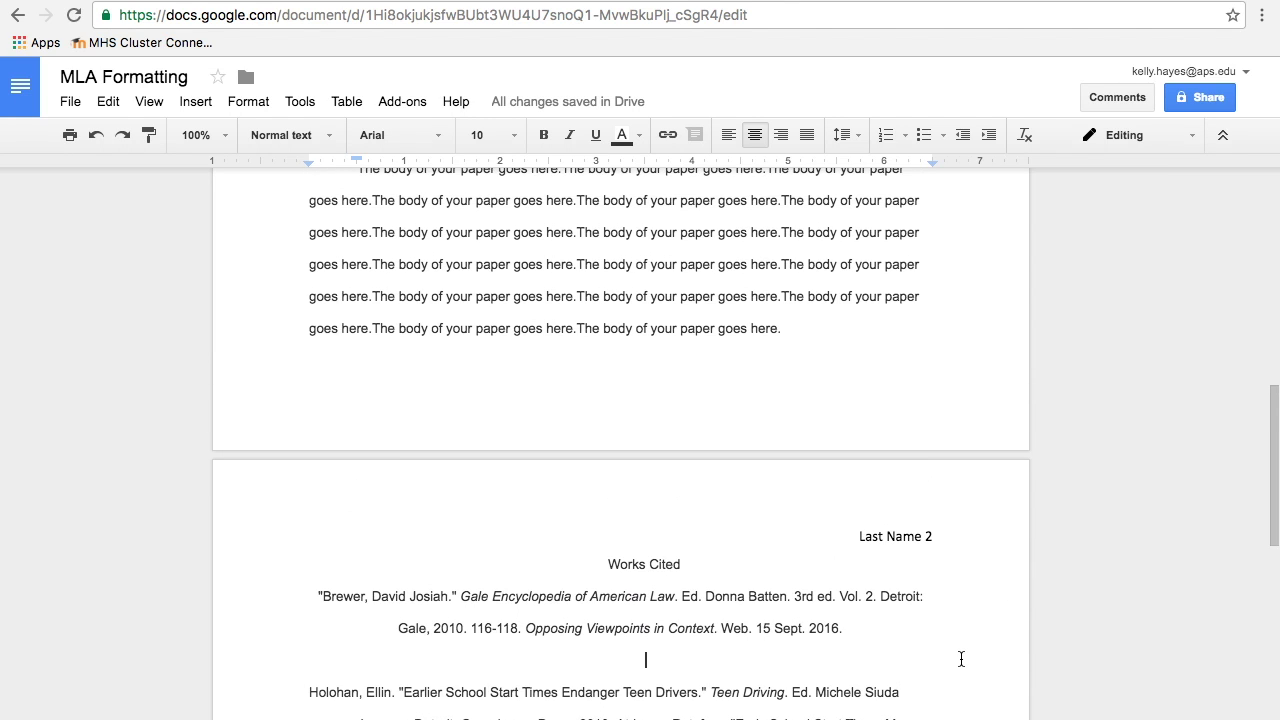
scroll(961, 659, "up", 10)
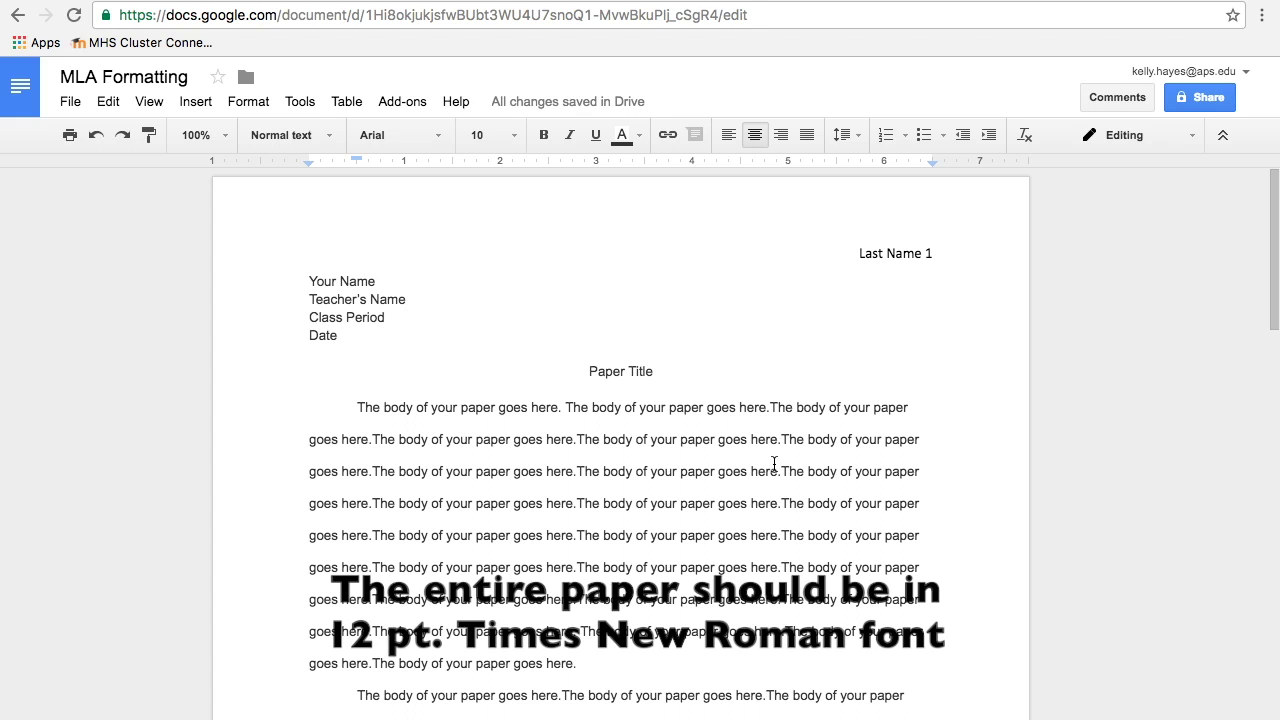
- Set all of the document's body text to Times New Roman, size 12
key("ctrl+a")
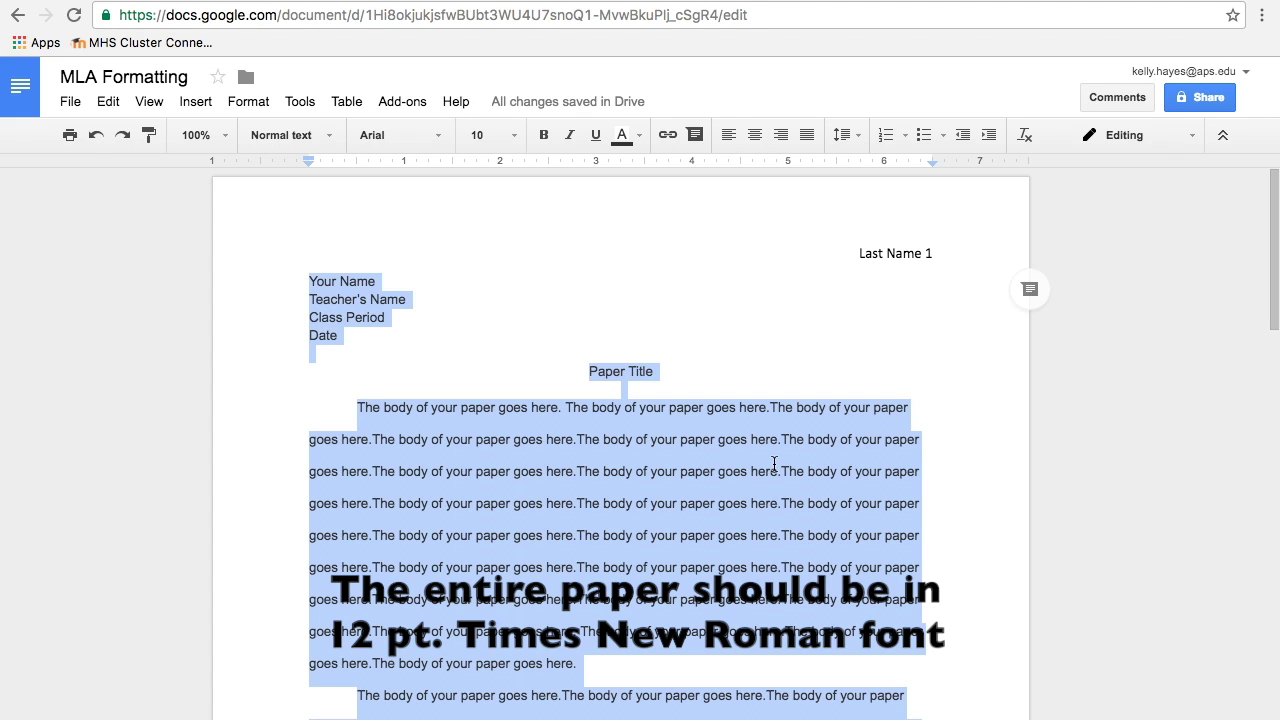
left_click(441, 132)
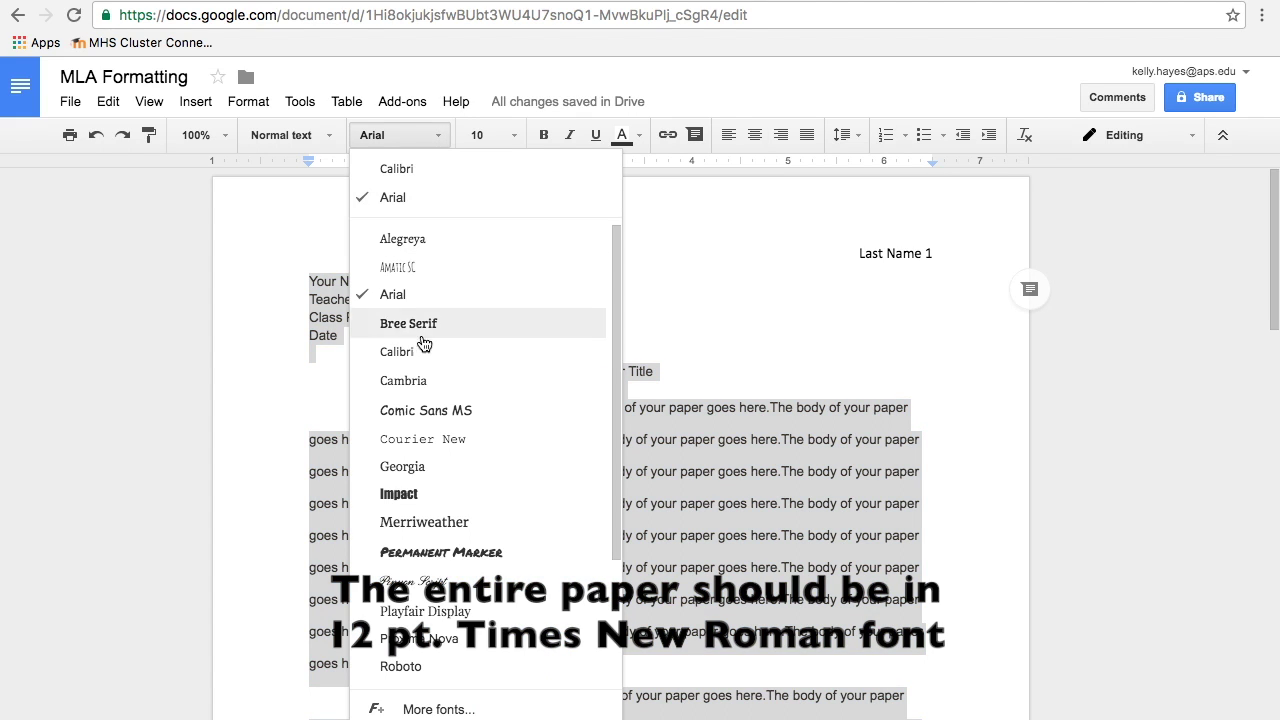
scroll(430, 528, "down", 3)
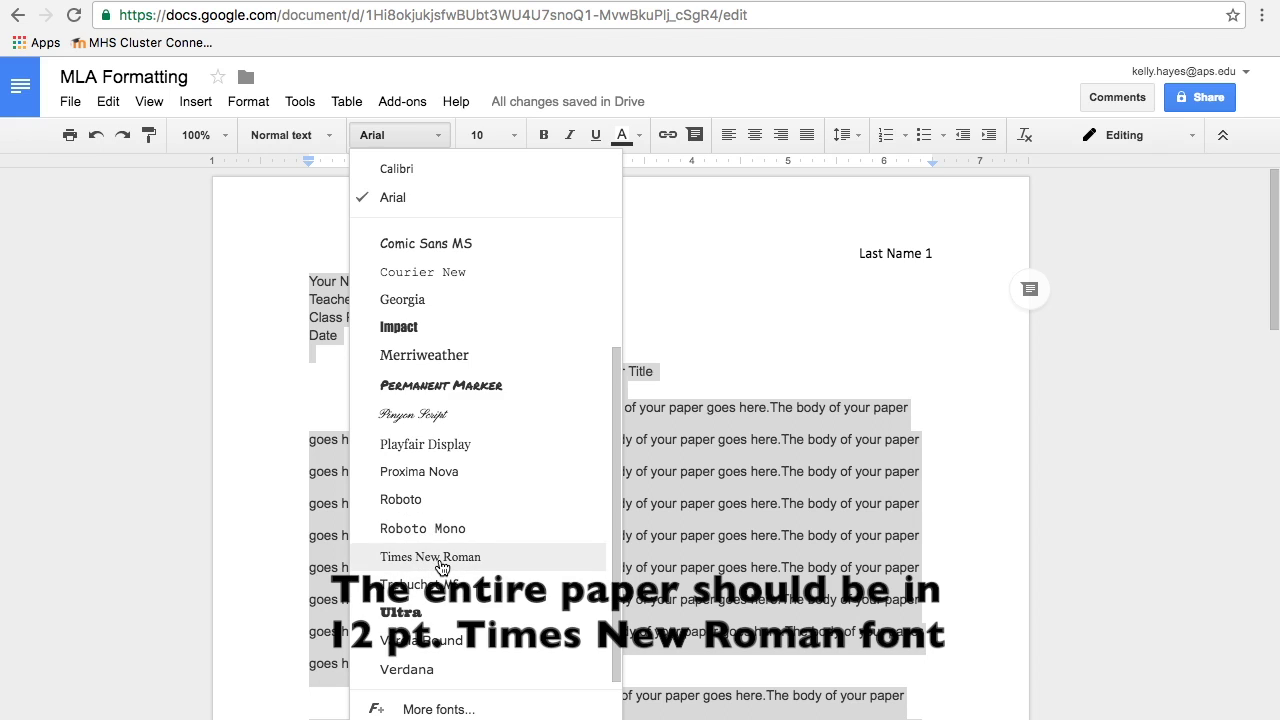
left_click(441, 560)
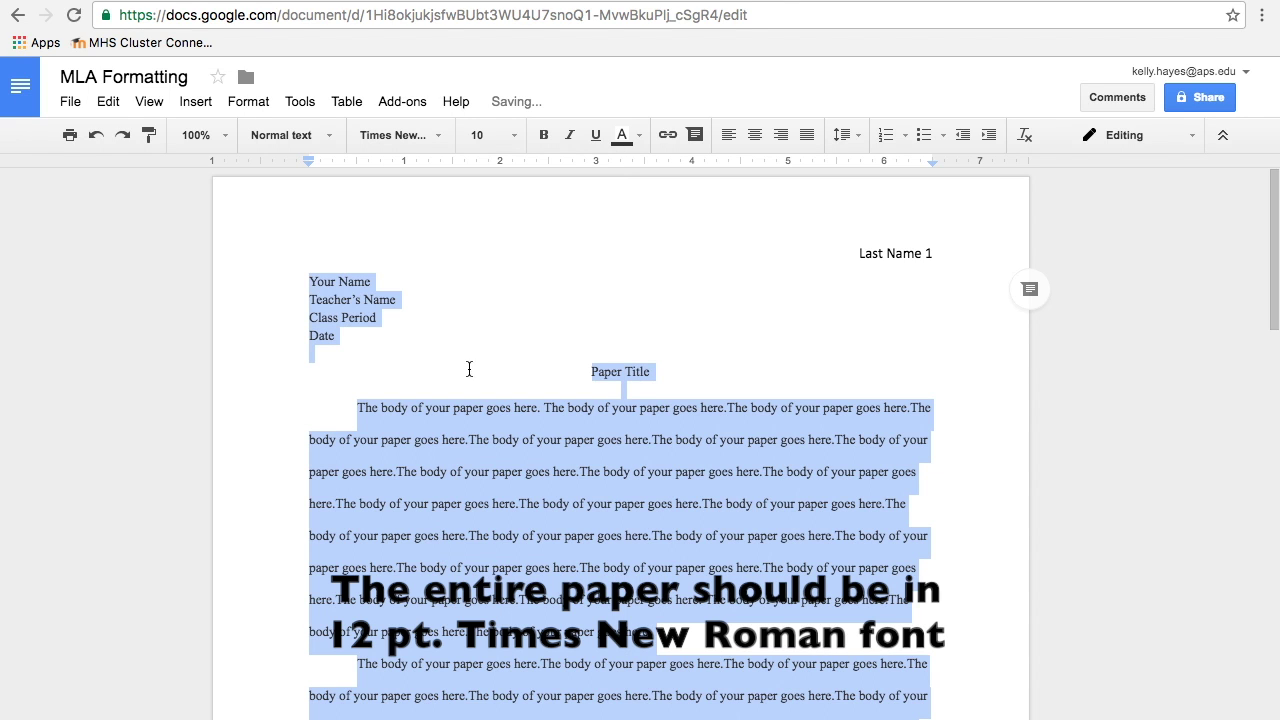
left_click(517, 139)
left_click(497, 284)
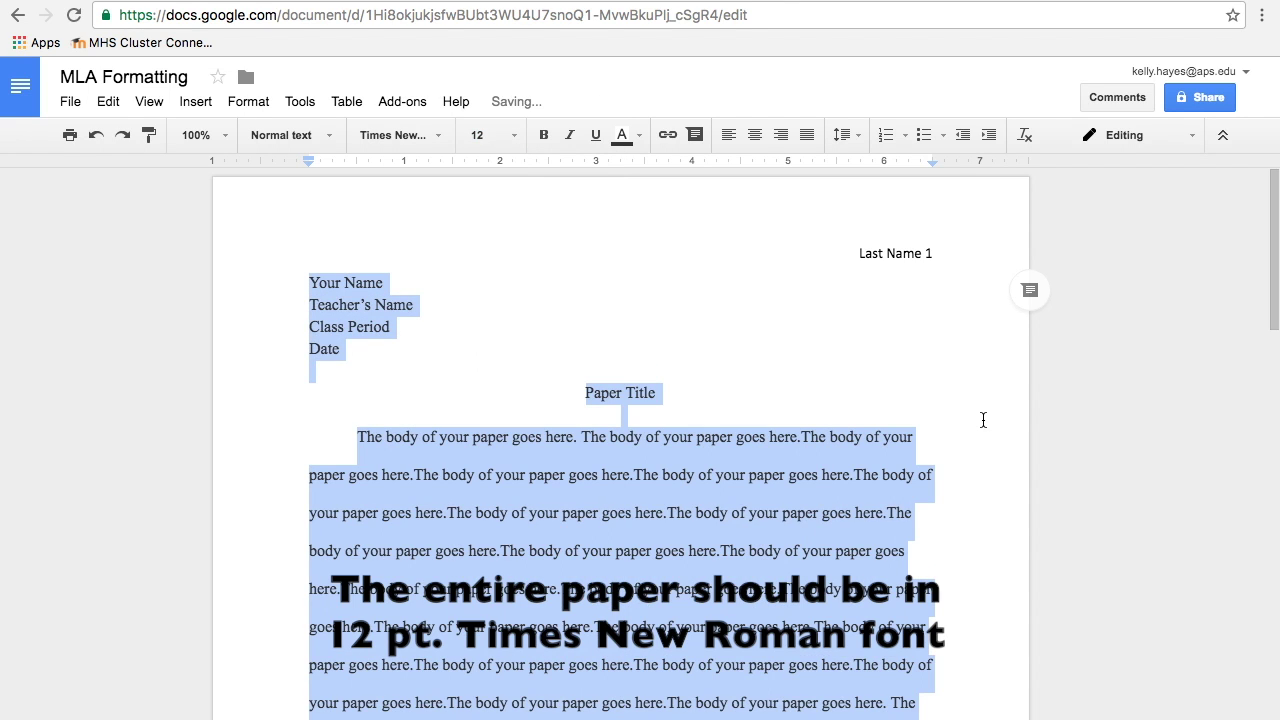
- Set the Last Name 1 page header to Times New Roman, size 12
left_click(929, 257)
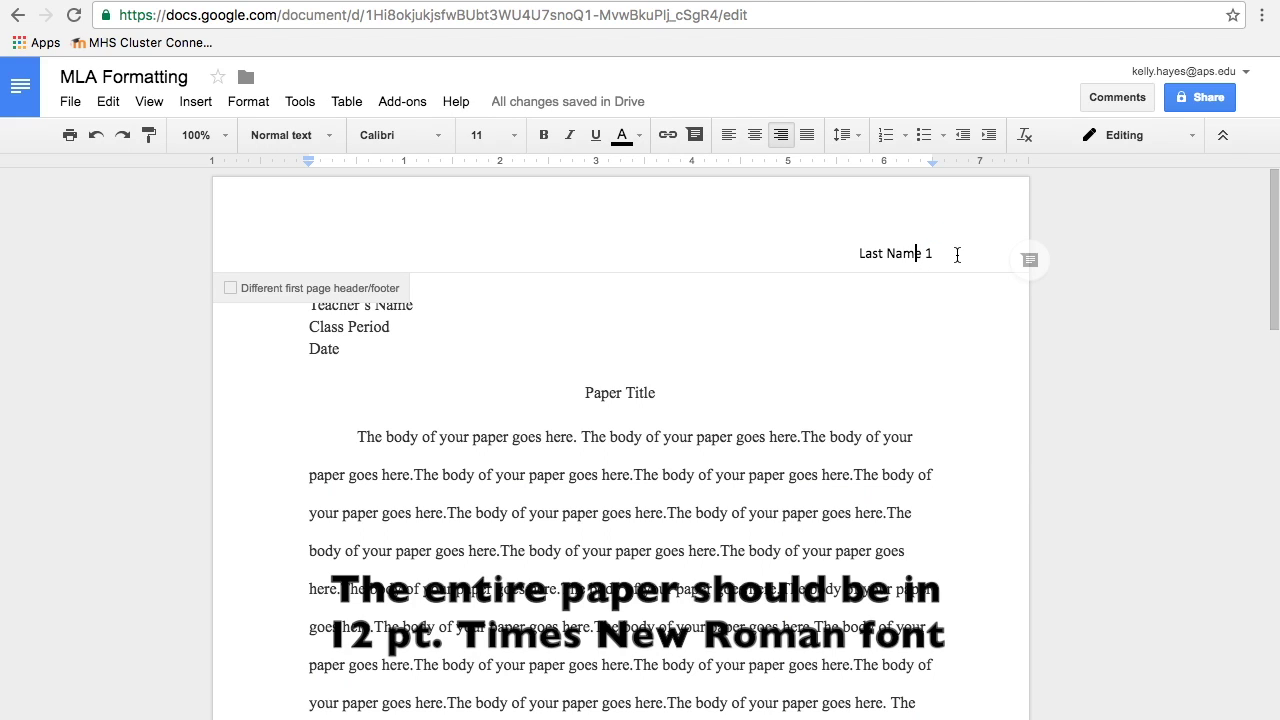
triple_click(909, 254)
left_click(435, 135)
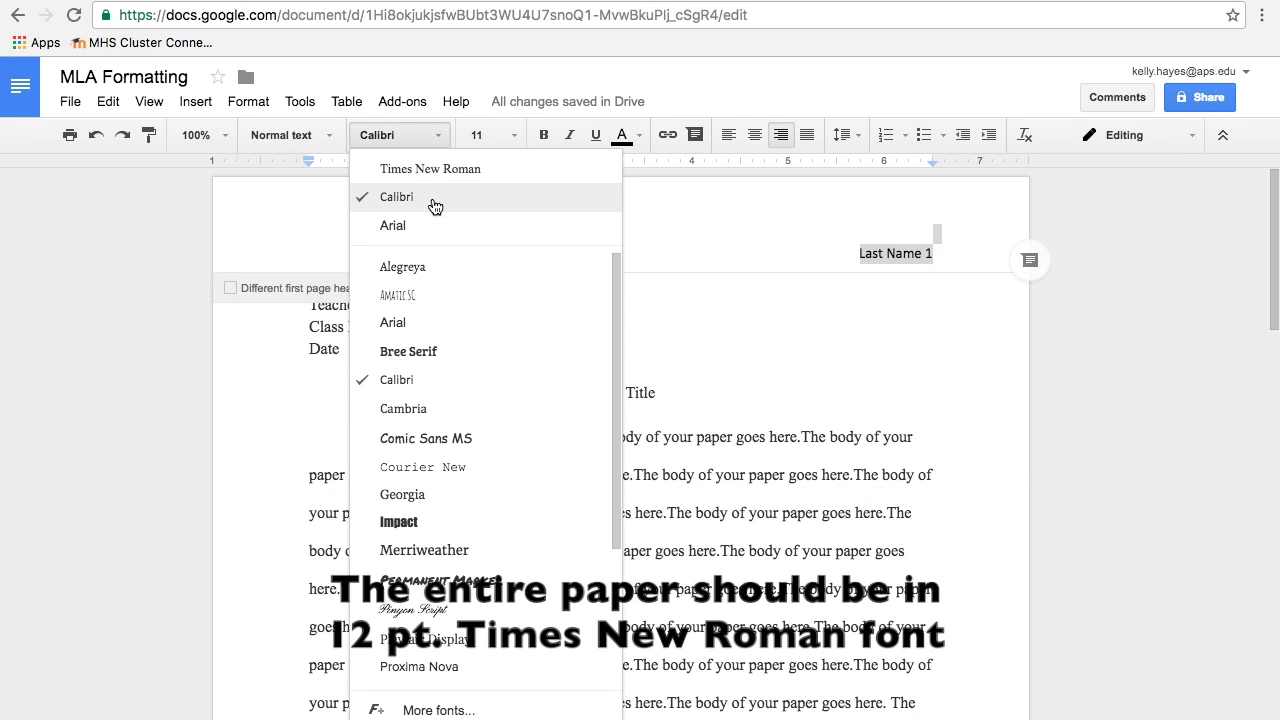
left_click(434, 174)
left_click(514, 137)
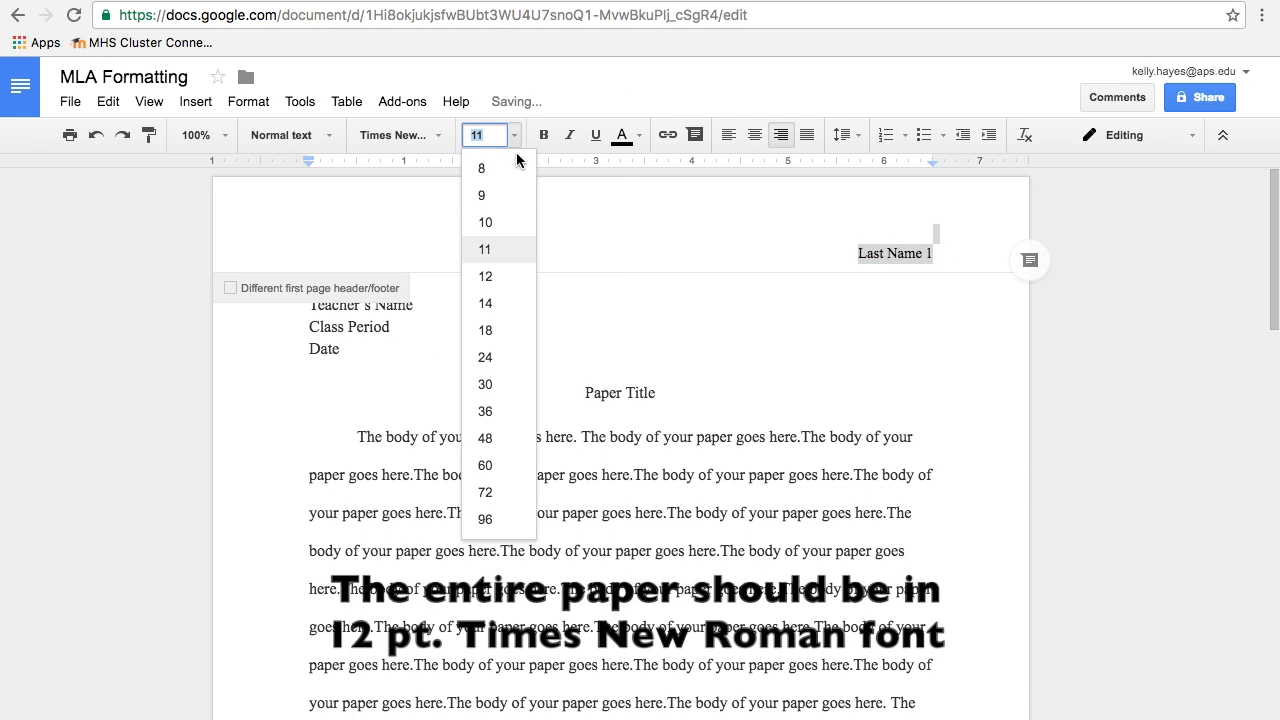
left_click(487, 280)
left_click(886, 438)
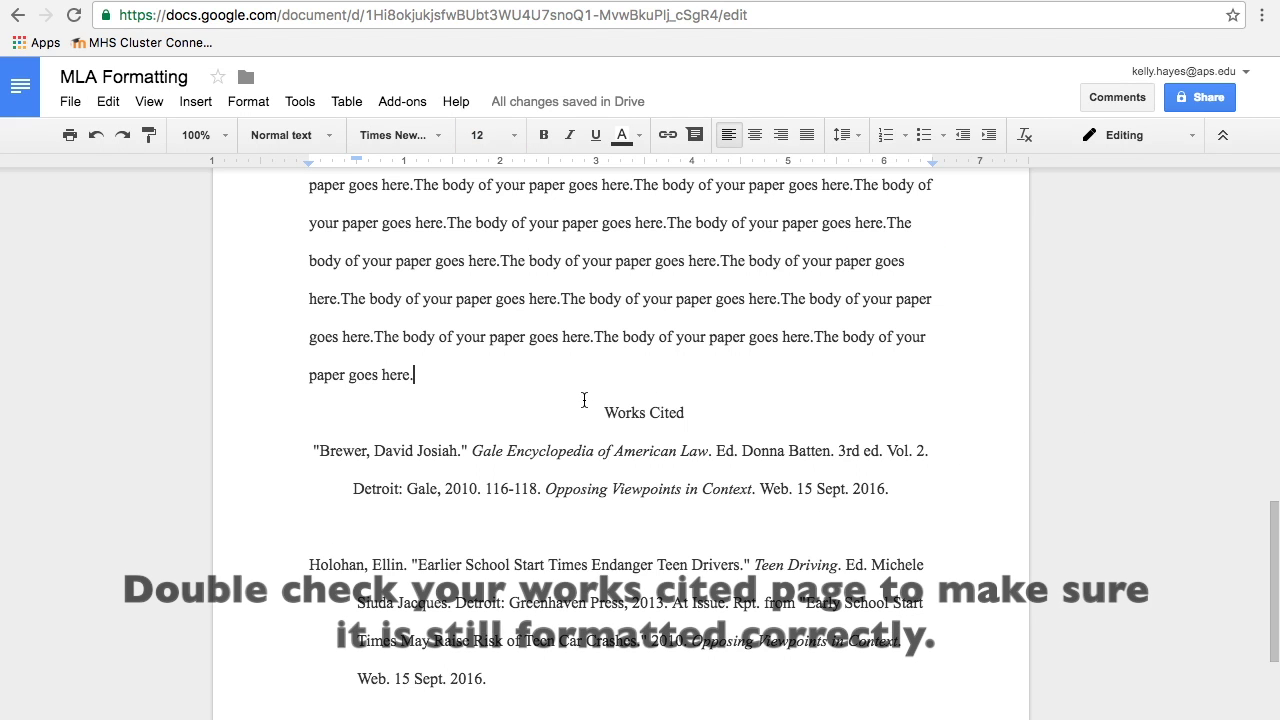
- Insert a page break before Works Cited so it starts page three under Last Name 3
scroll(586, 400, "down", 1)
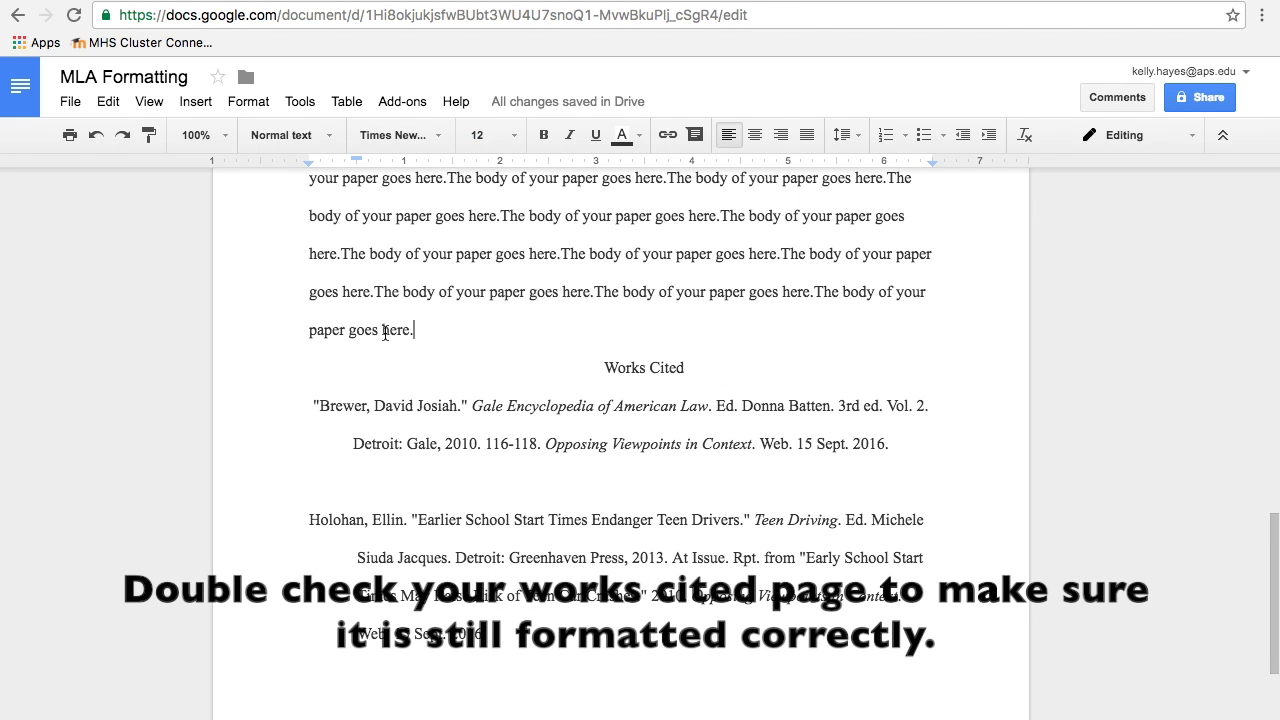
left_click(575, 363)
key("Return")
key("Return")
key("Return")
key("Return")
key("Return")
key("Return")
key("Return")
key("Return")
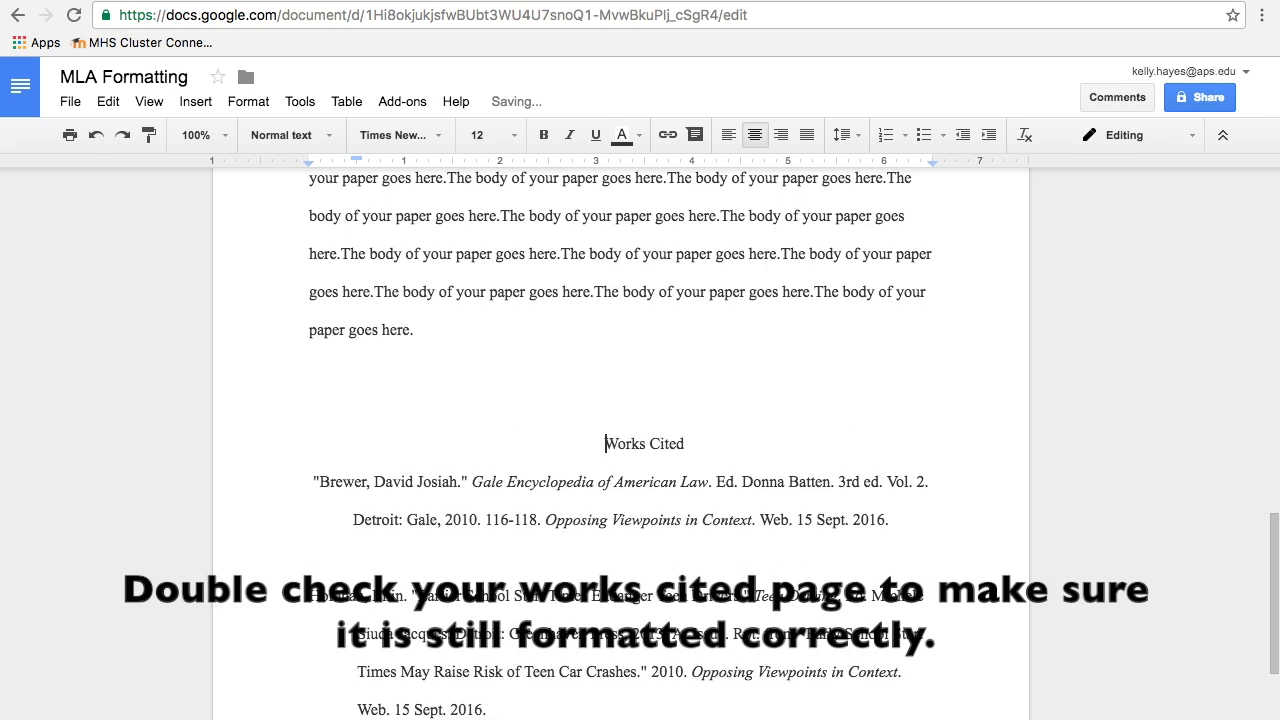
scroll(620, 400, "down", 3)
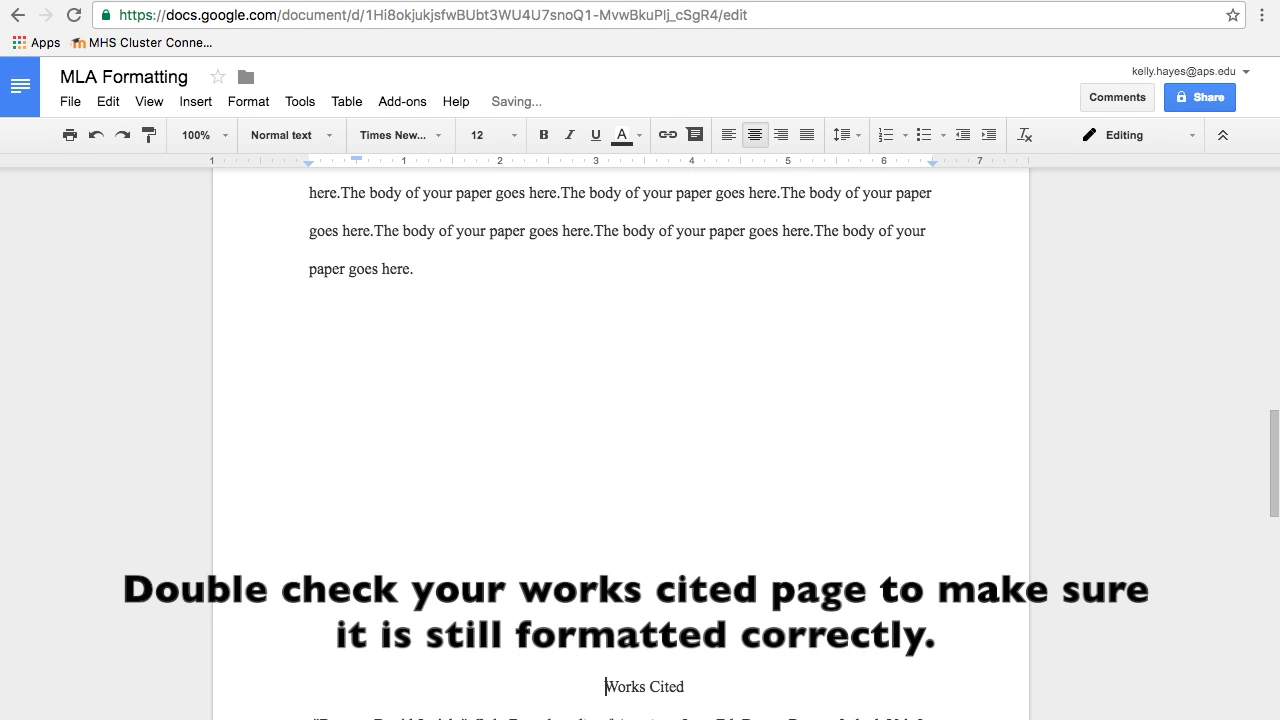
key("ctrl+Return")
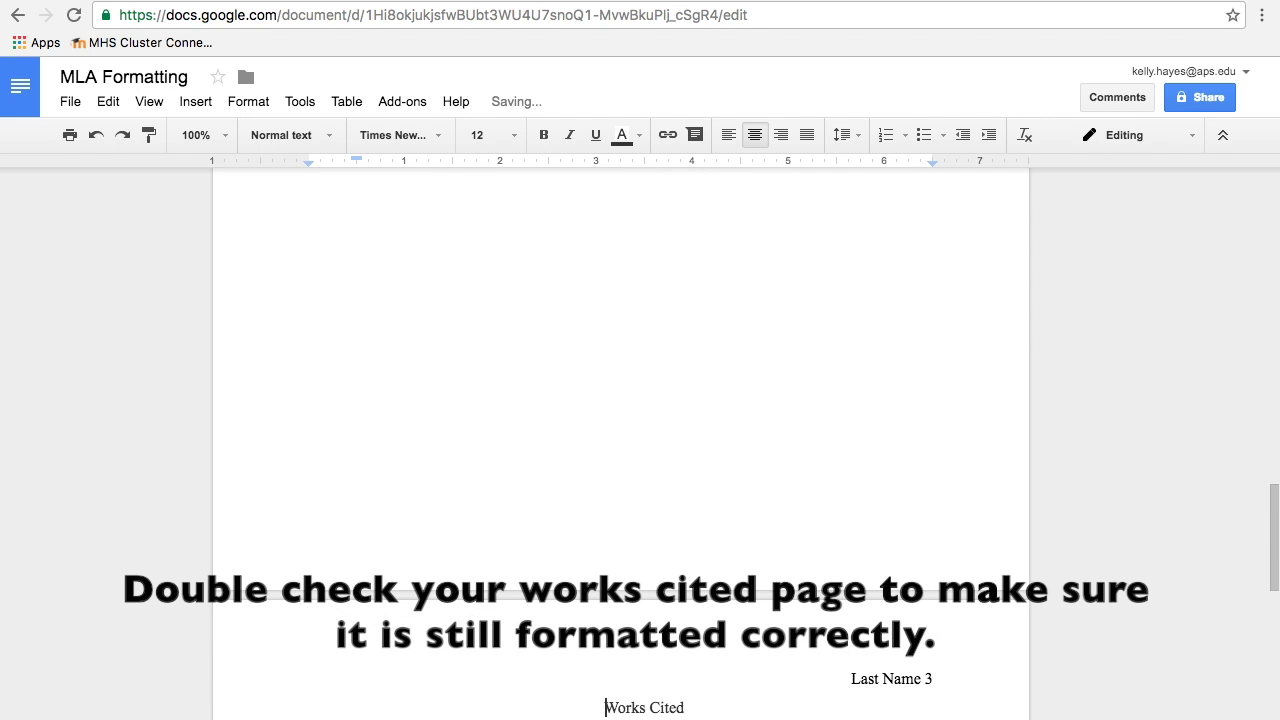
scroll(693, 421, "down", 5)
scroll(693, 421, "up", 6)
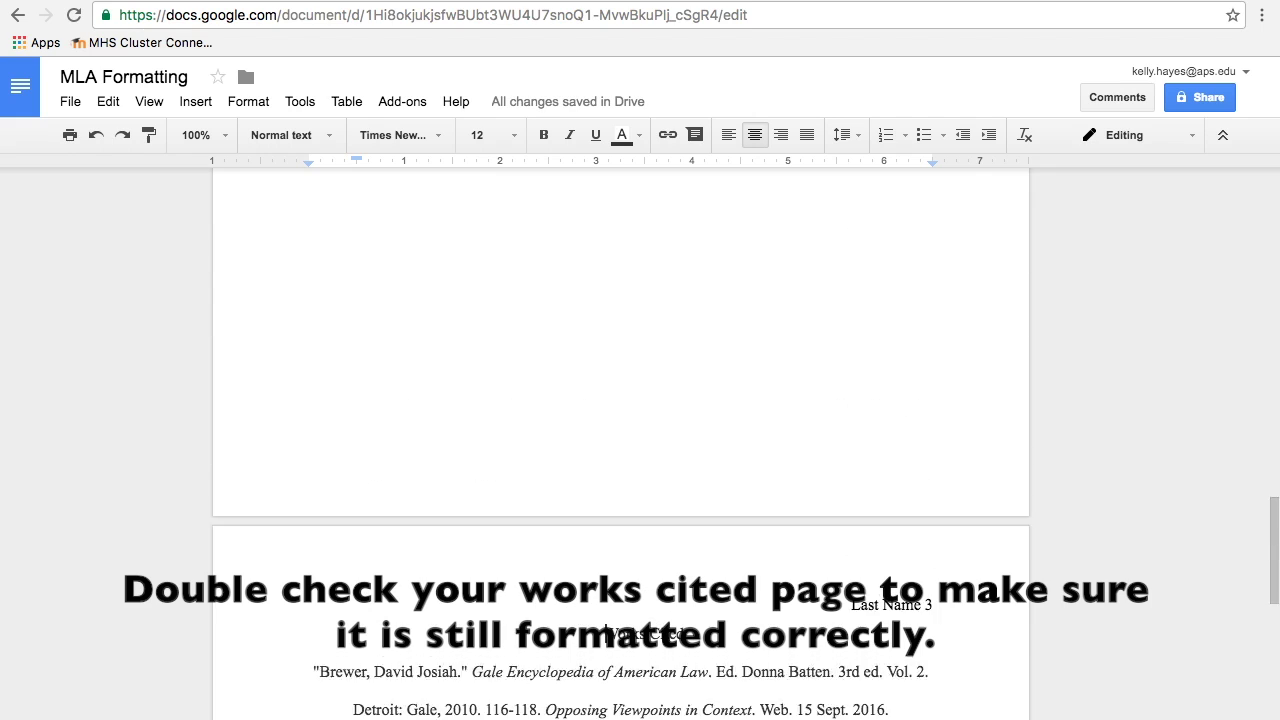
scroll(693, 421, "up", 10)
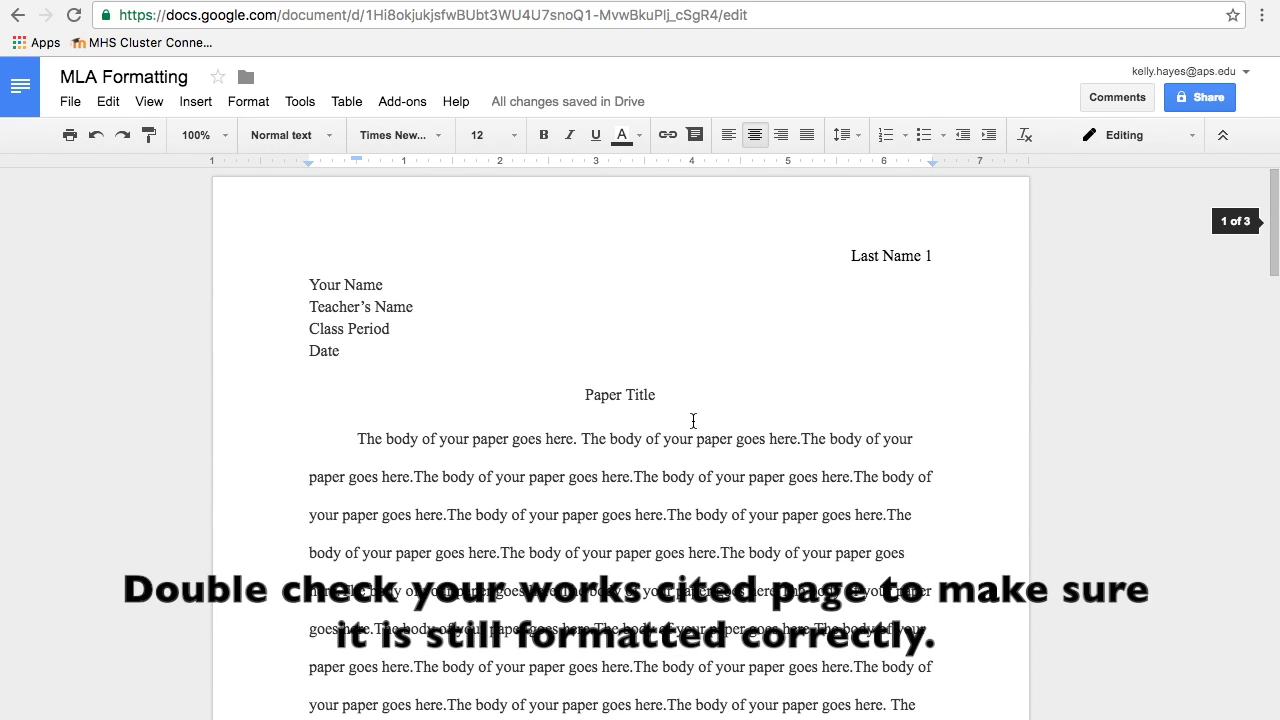